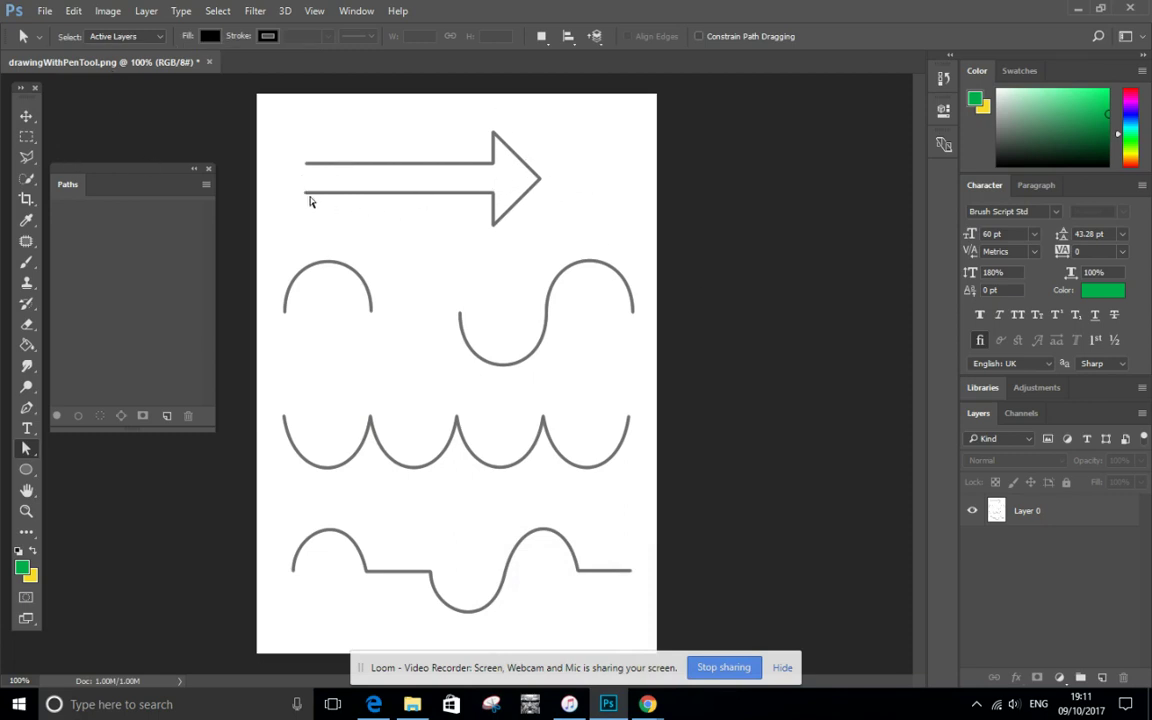
- Reduce the opacity of Layer 0 to 45%
left_click(1054, 511)
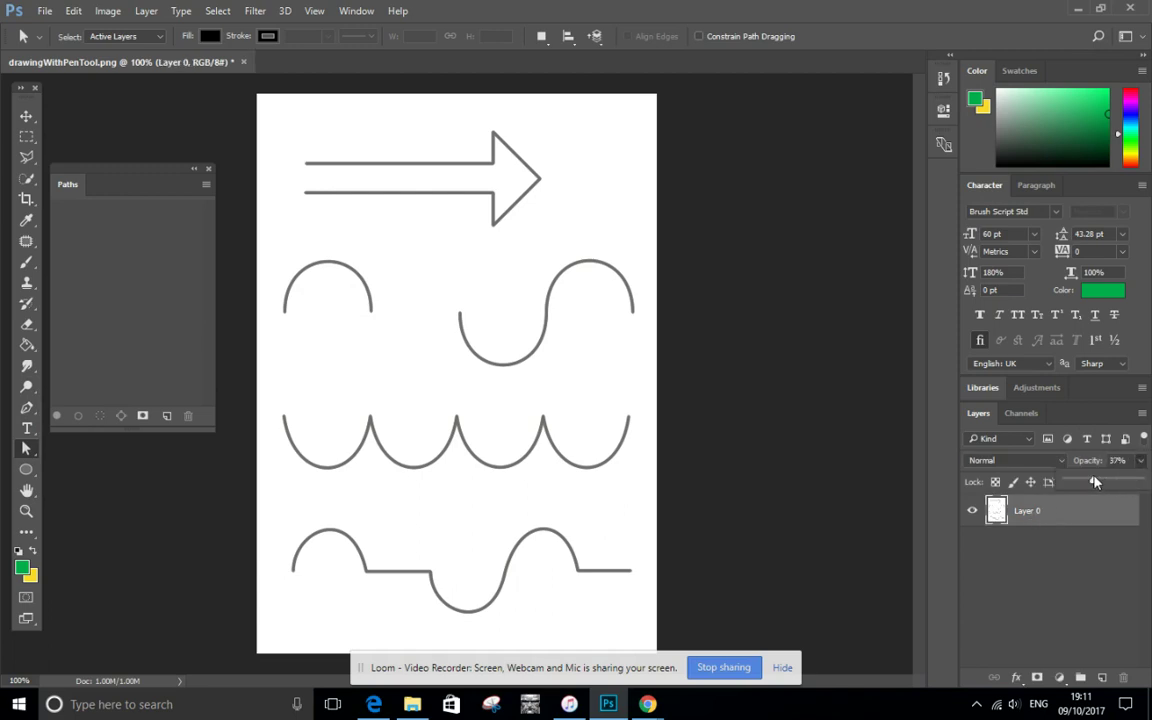
left_click_drag(1121, 482, 1099, 483)
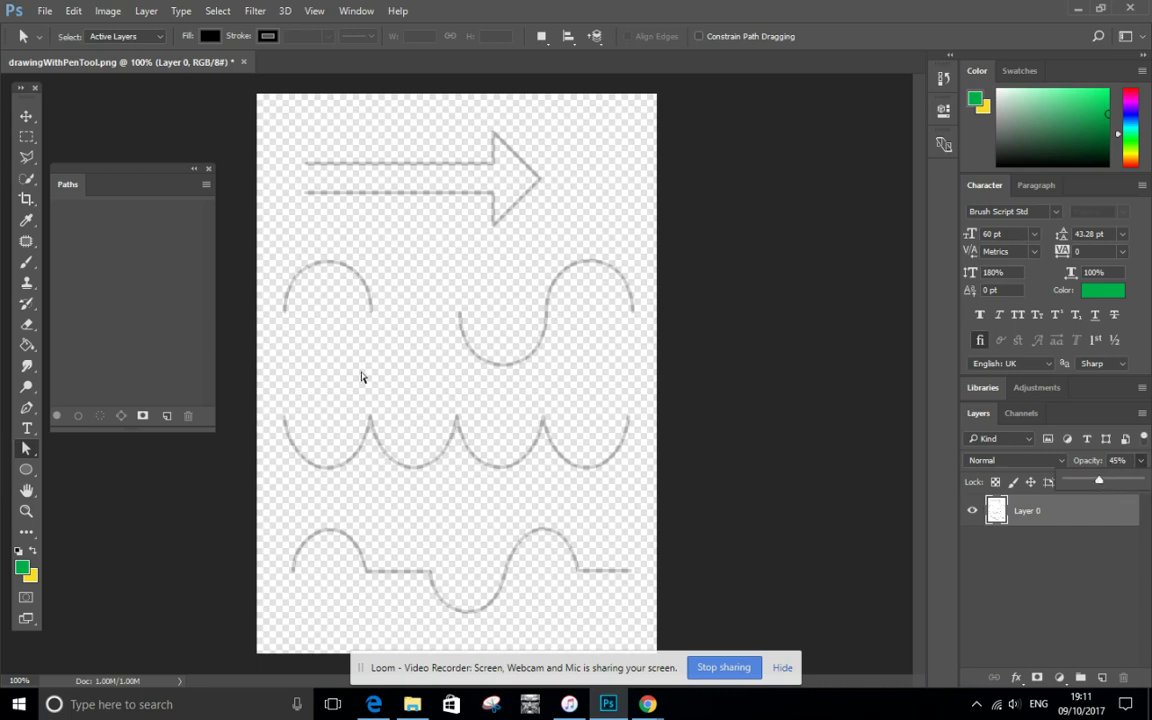
- Trace the arrow guide with the Pen tool as a closed path of straight segments, starting at the upper tail corner
left_click(27, 411)
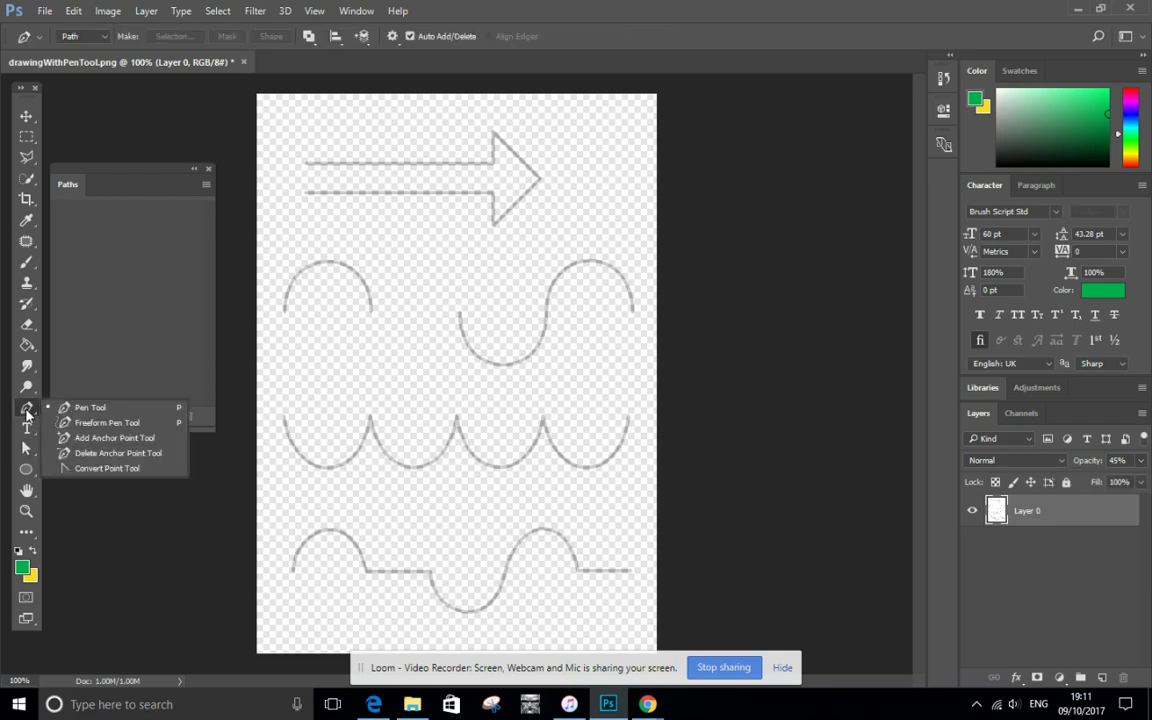
left_click(90, 408)
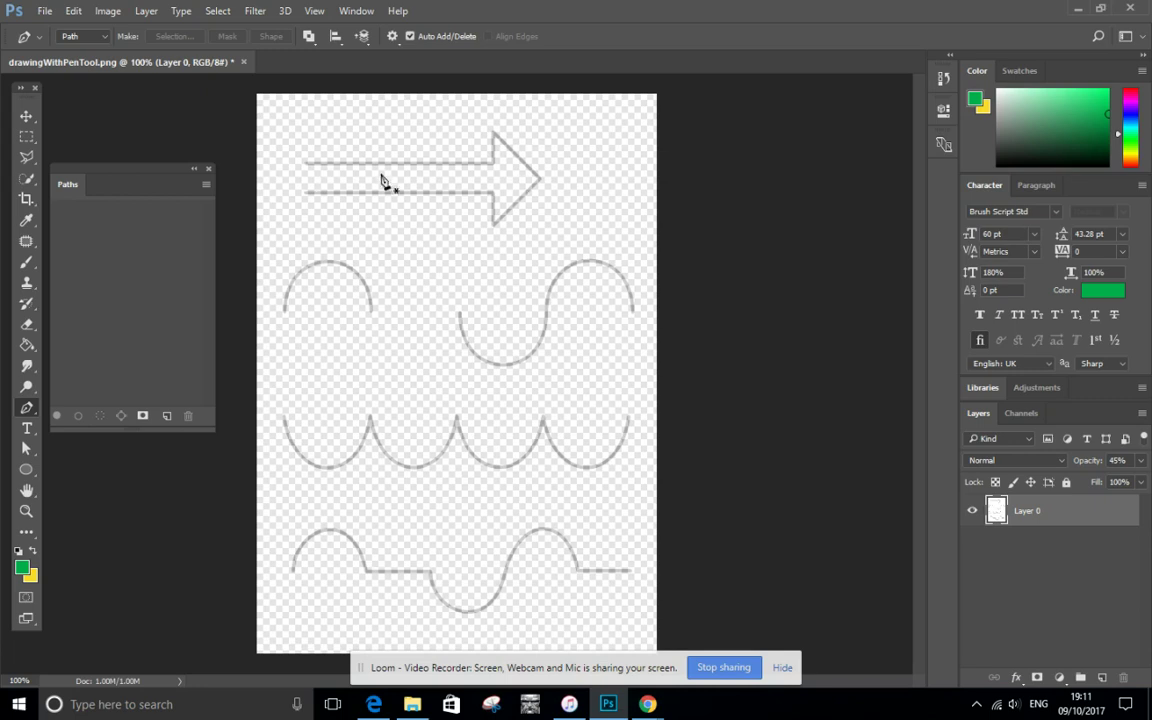
left_click(306, 164)
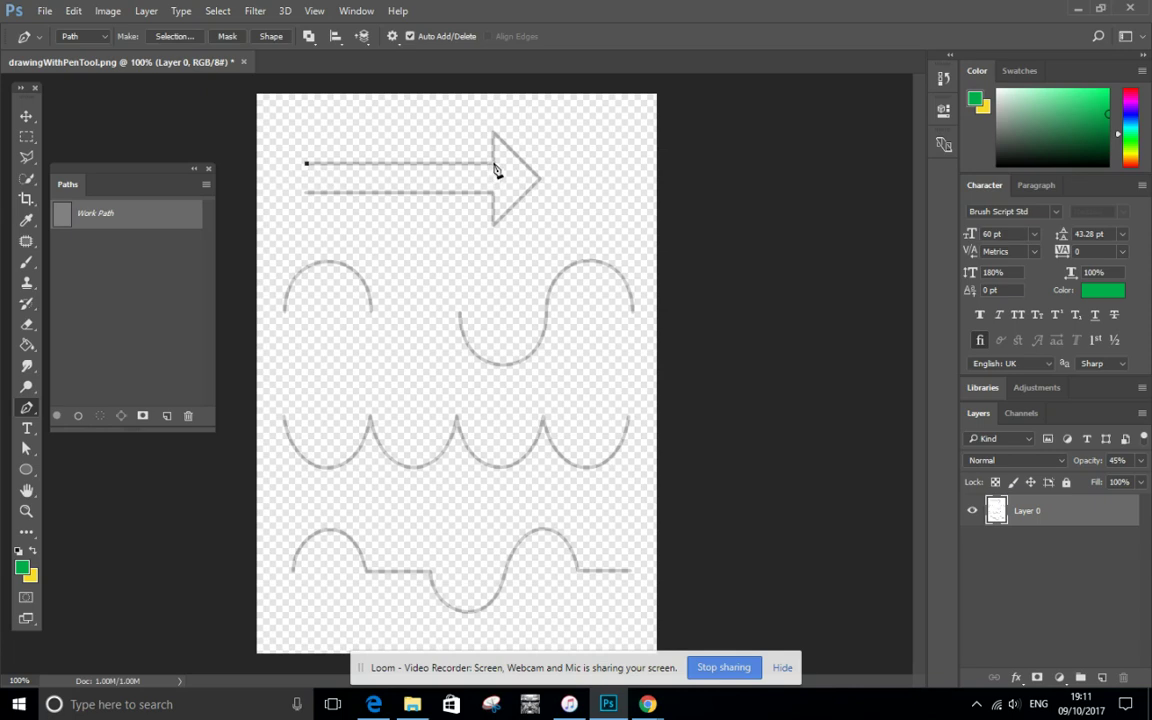
left_click(493, 163)
left_click(492, 132)
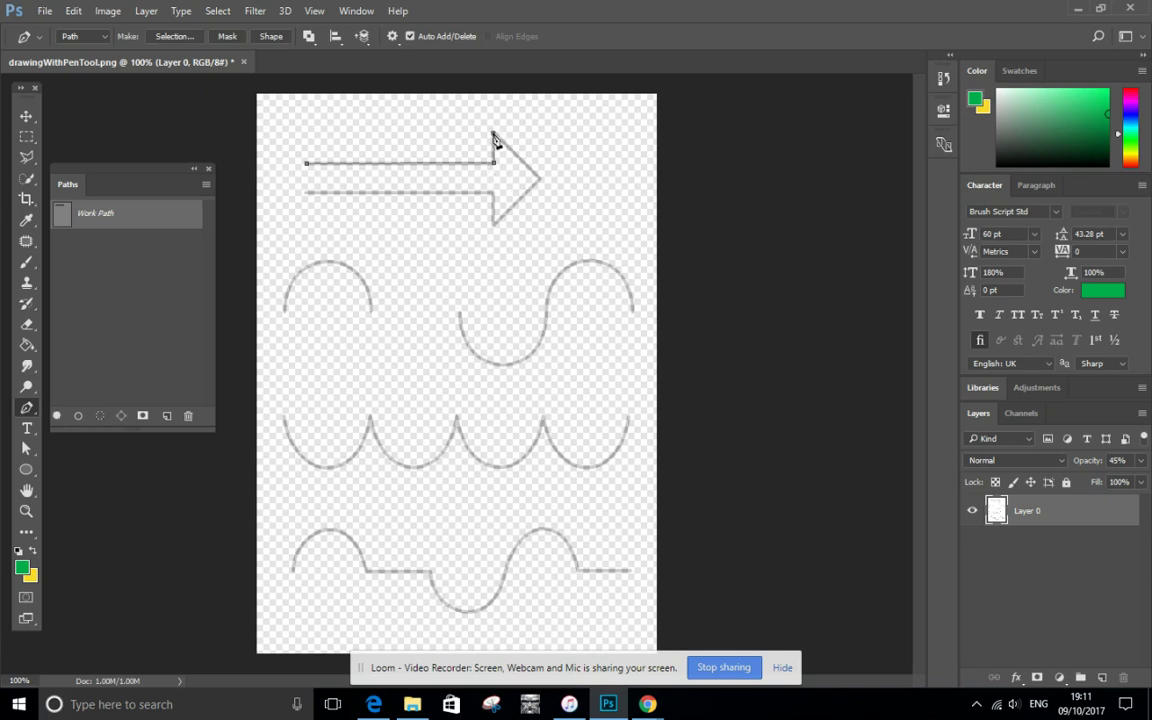
left_click(540, 177)
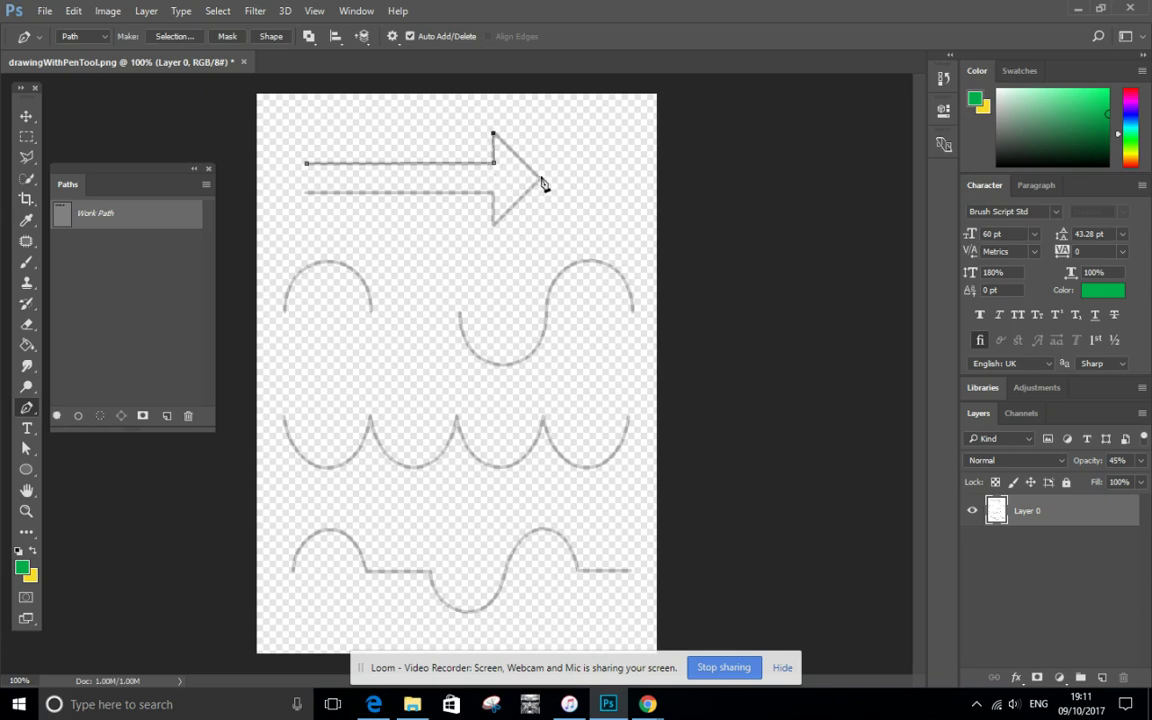
left_click(492, 222)
left_click(493, 192)
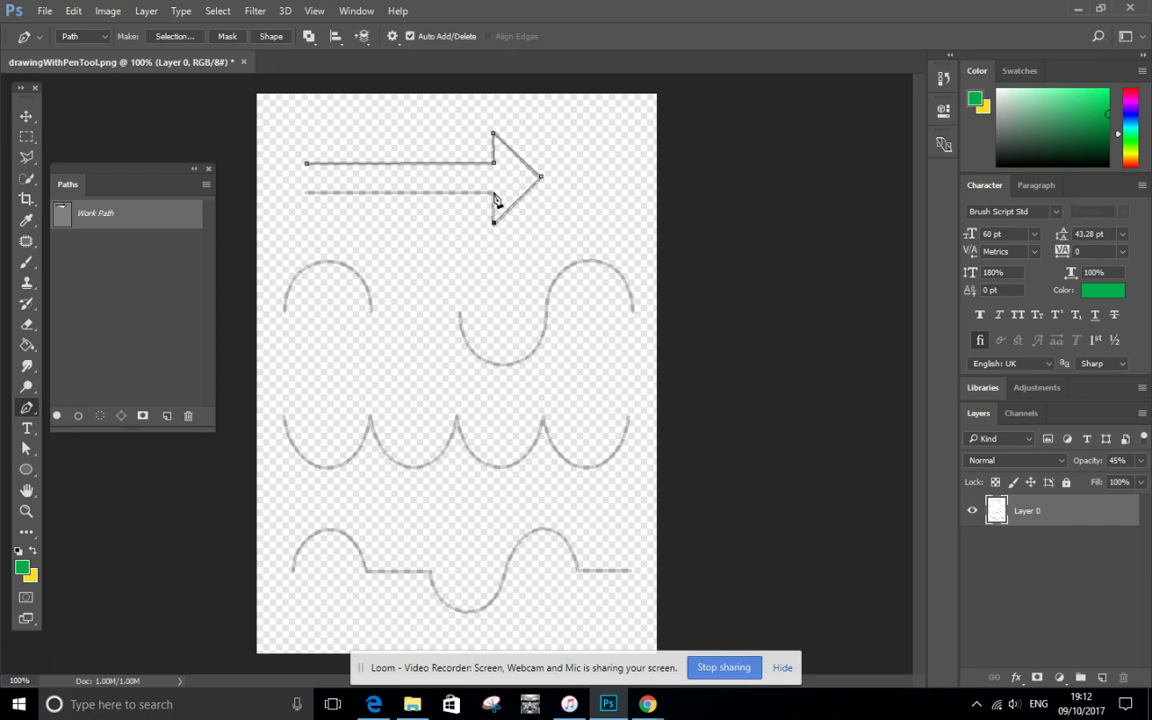
left_click(308, 195)
left_click(307, 165)
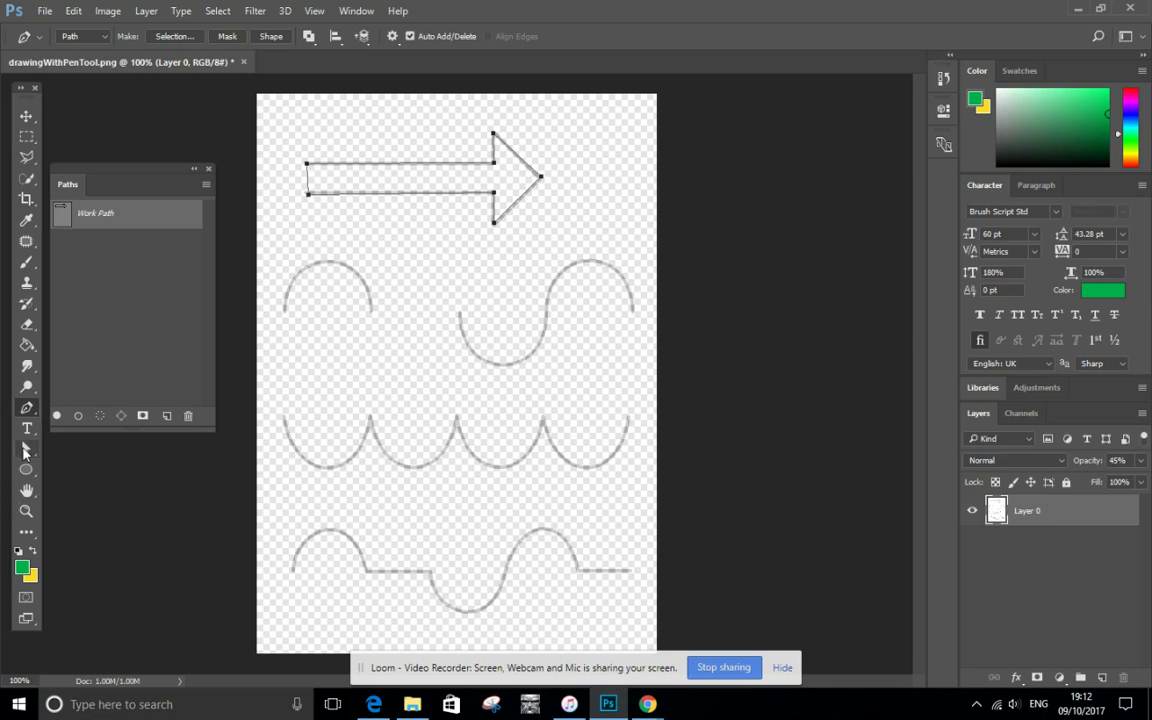
- Shift the whole arrow path very slightly to the right with the Path Selection tool
left_click(26, 452)
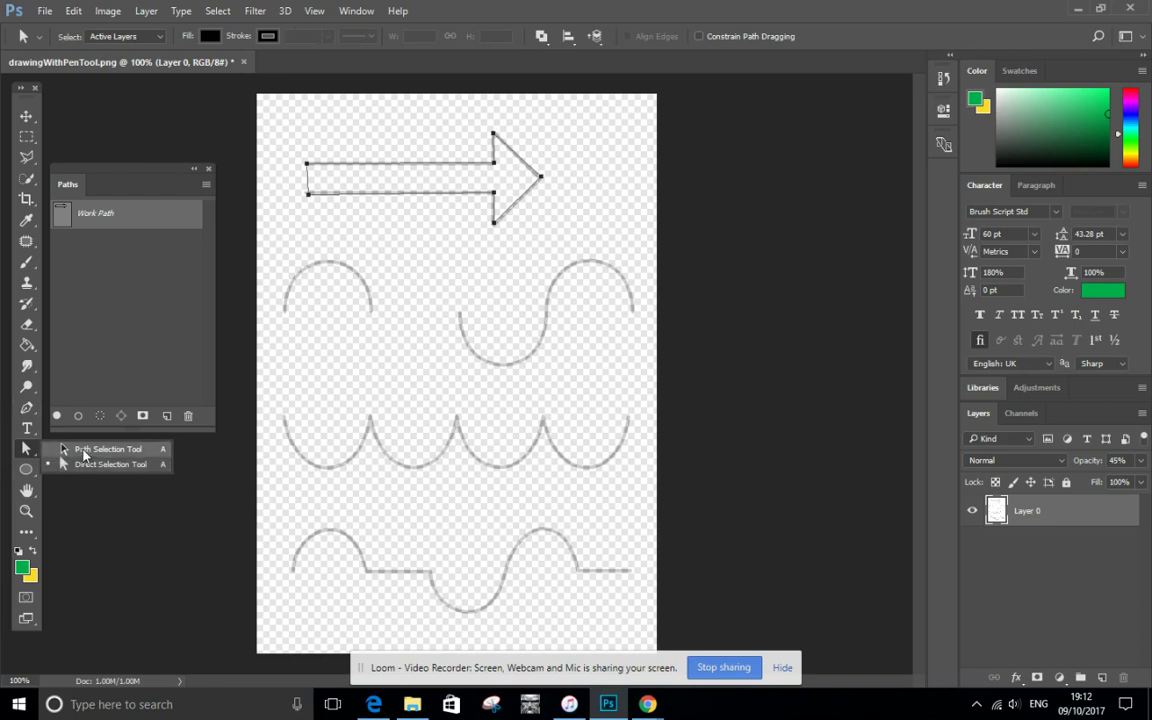
left_click(84, 453)
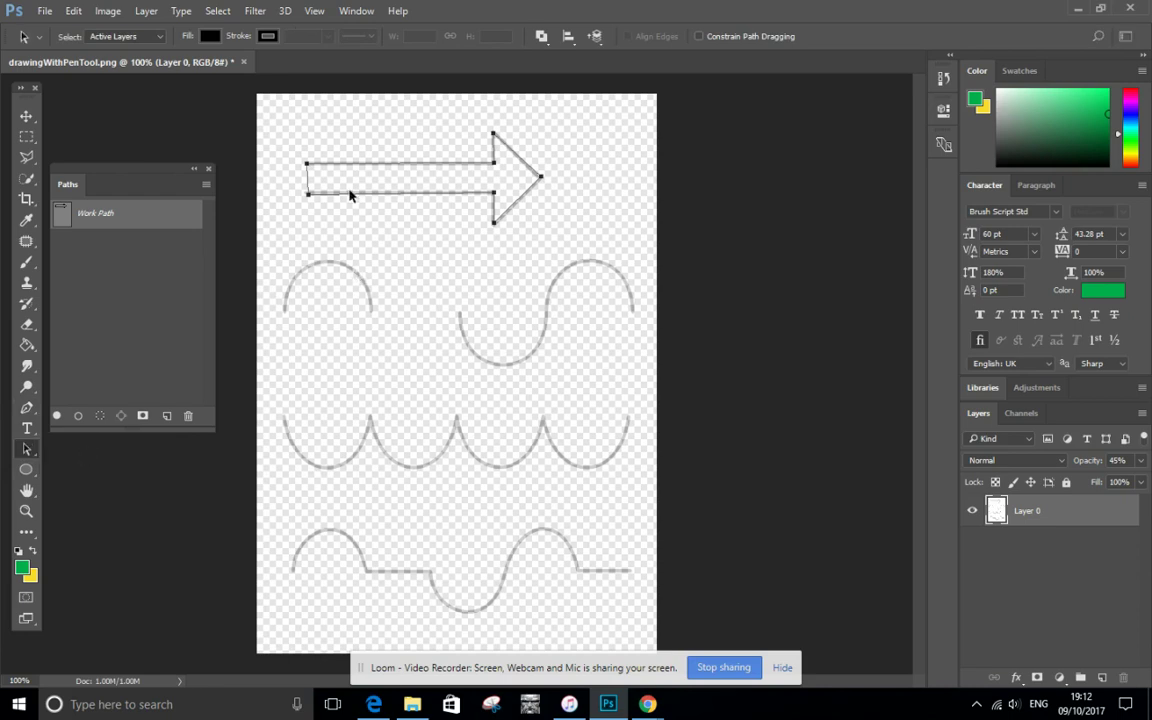
mouse_move(349, 197)
left_mouse_down()
mouse_move(347, 226)
mouse_move(313, 233)
mouse_move(341, 161)
mouse_move(474, 267)
mouse_move(290, 213)
mouse_move(352, 152)
mouse_move(351, 196)
left_mouse_up()
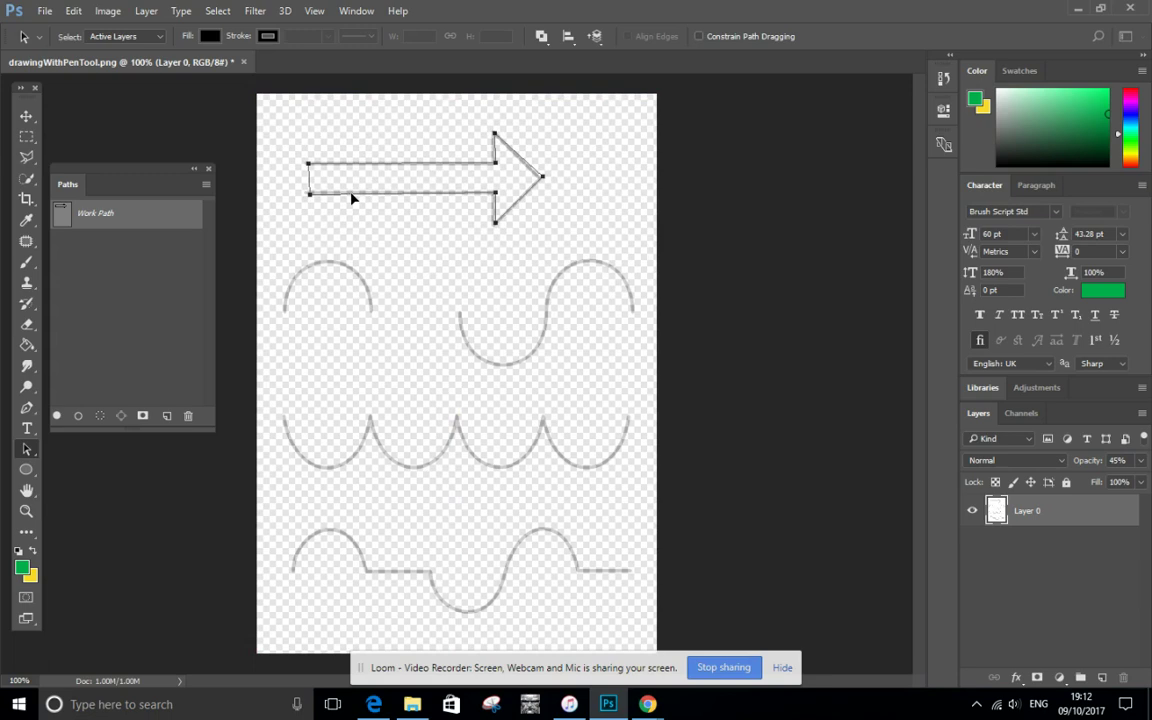
- Nudge the arrow path's lower tail corner and upper inner corner closer to the guide with the Direct Selection tool
right_click(27, 452)
left_click(90, 445)
mouse_move(311, 196)
left_mouse_down()
mouse_move(297, 193)
mouse_move(308, 194)
left_mouse_up()
left_click_drag(495, 162, 493, 160)
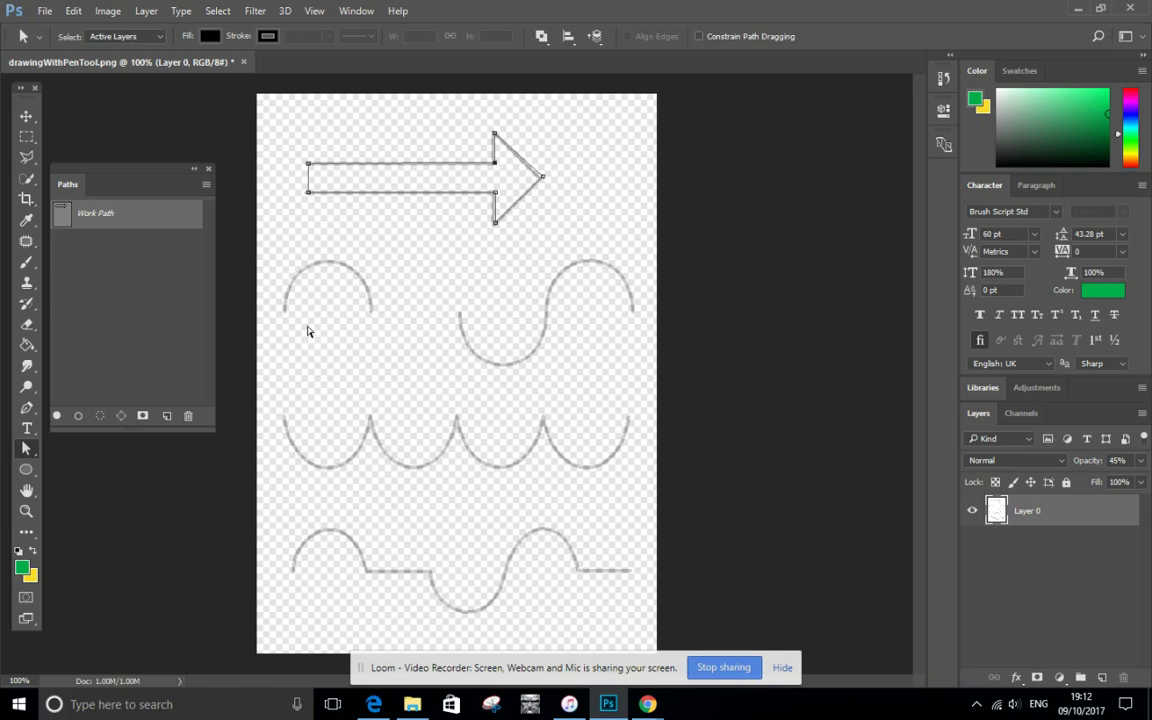
- Move the Paths panel closer to the canvas and save the work path under the name "arrow"
left_click_drag(67, 170, 103, 173)
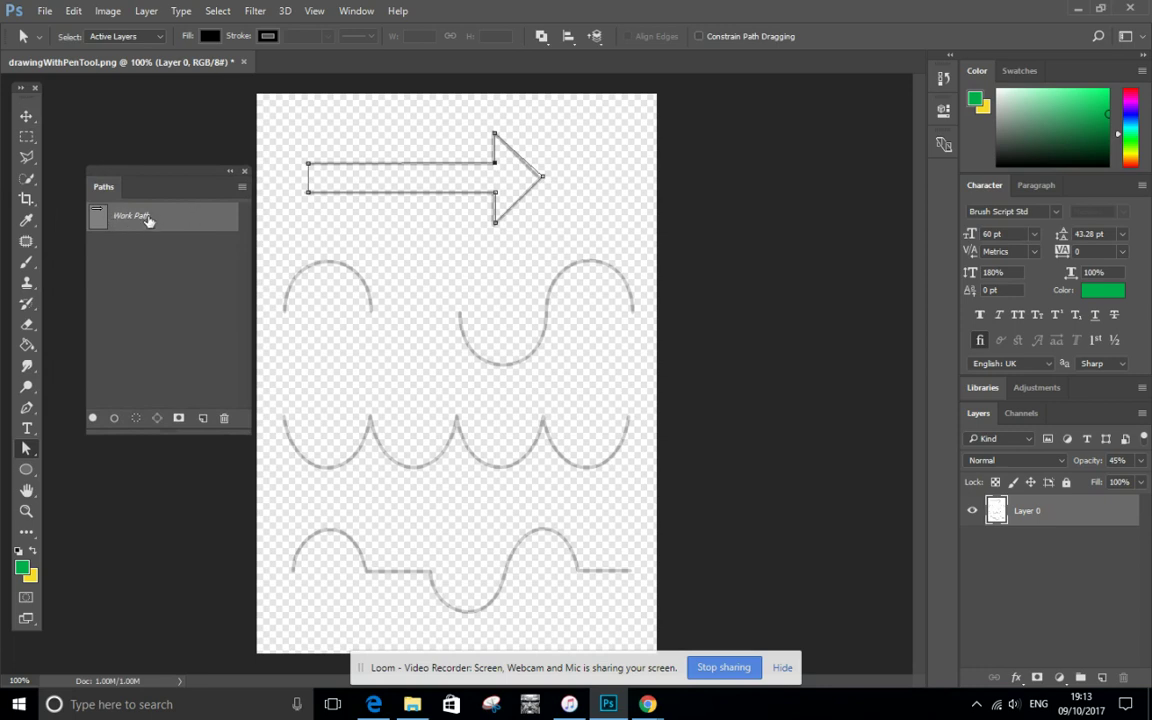
double_click(143, 218)
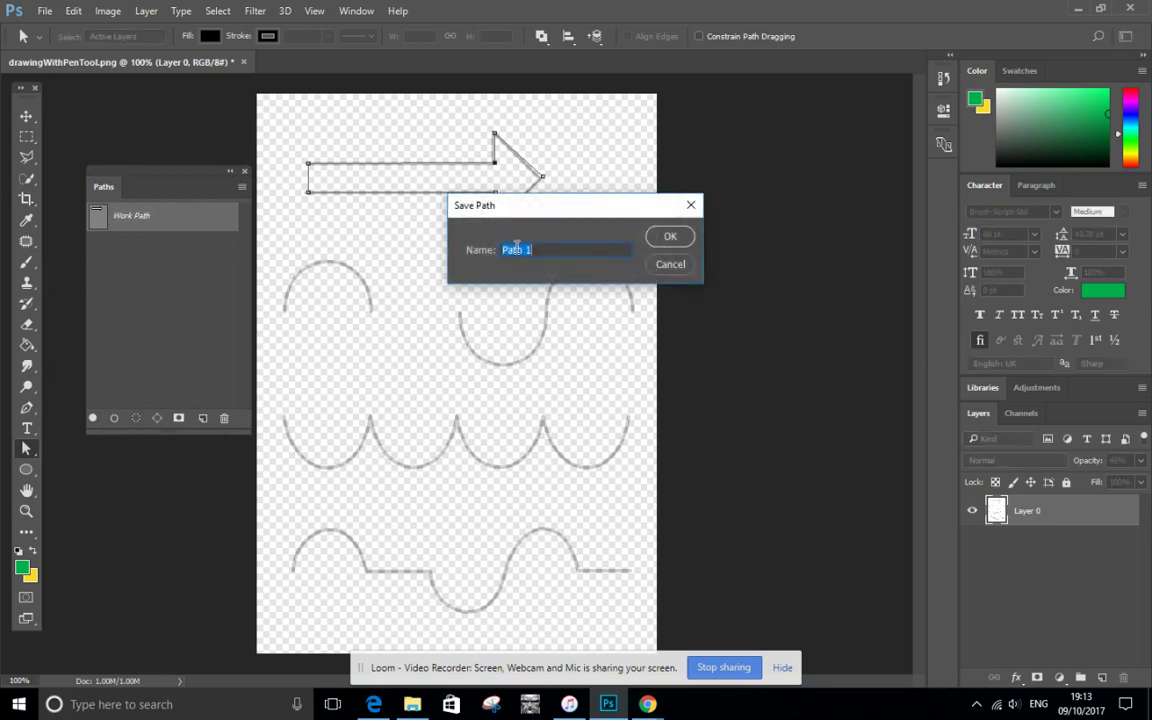
type("arrow")
key("Return")
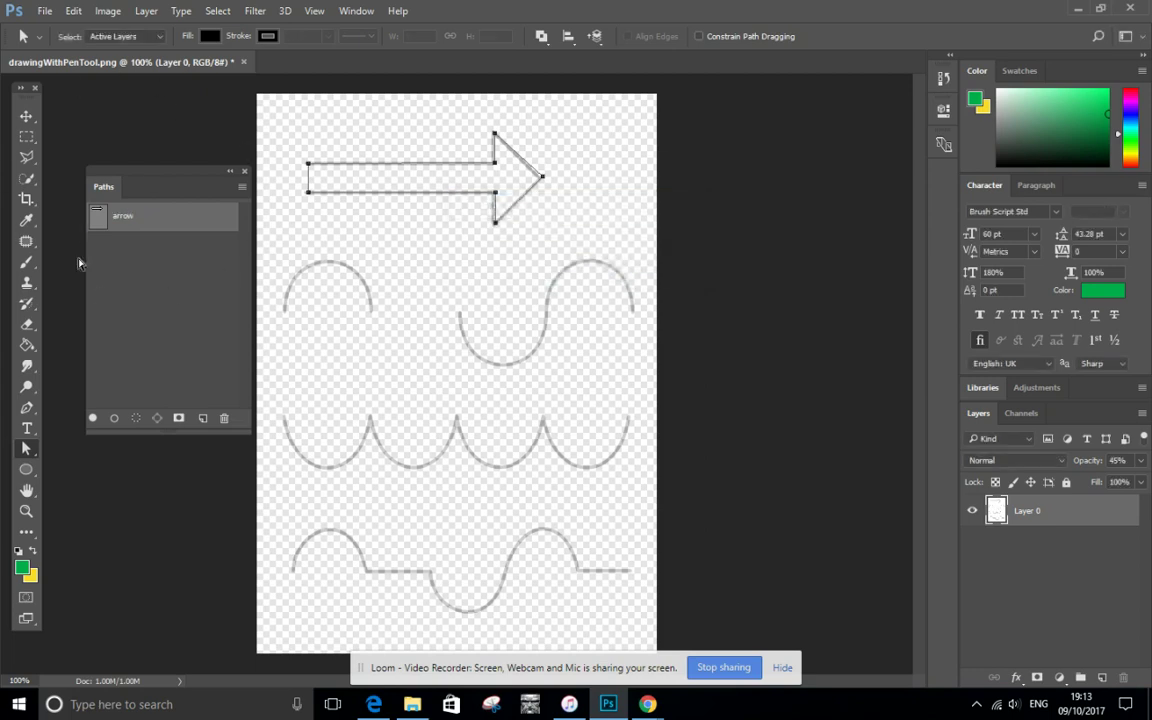
- Close the Paths panel and bring it back
left_click(244, 173)
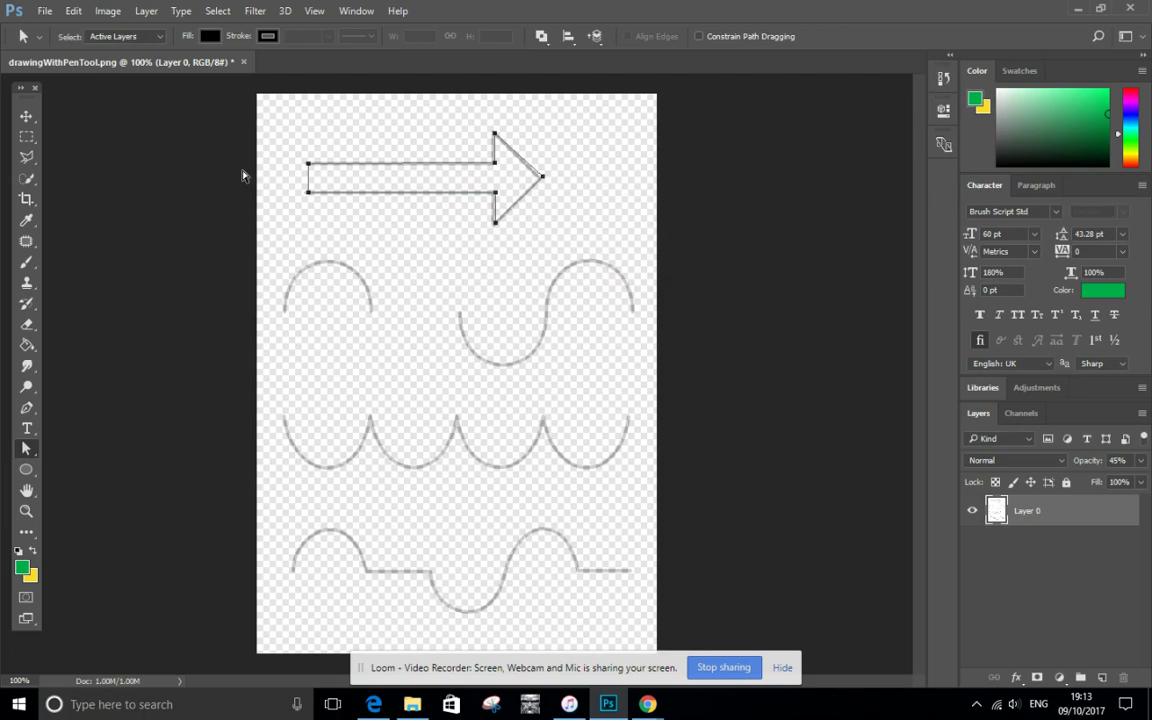
left_click(357, 10)
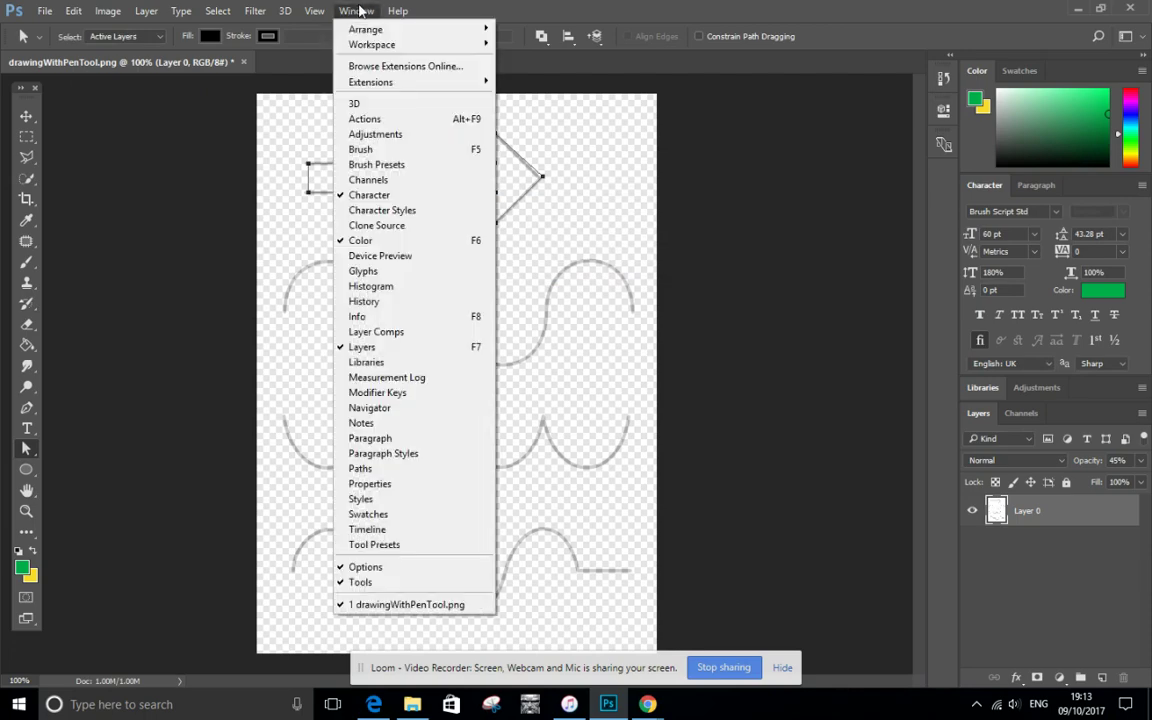
left_click(356, 468)
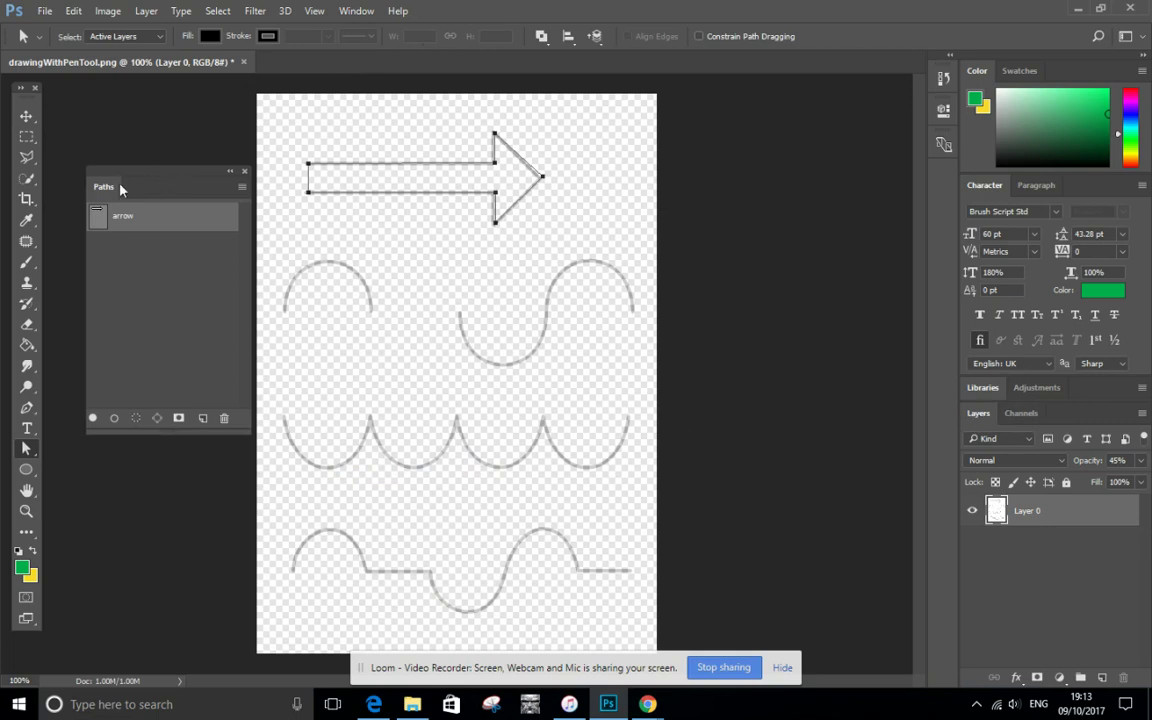
- Dock the Paths panel with Layers and Channels, switch between Layers and Paths, and float Paths beside the tools again
left_click_drag(120, 189, 1062, 419)
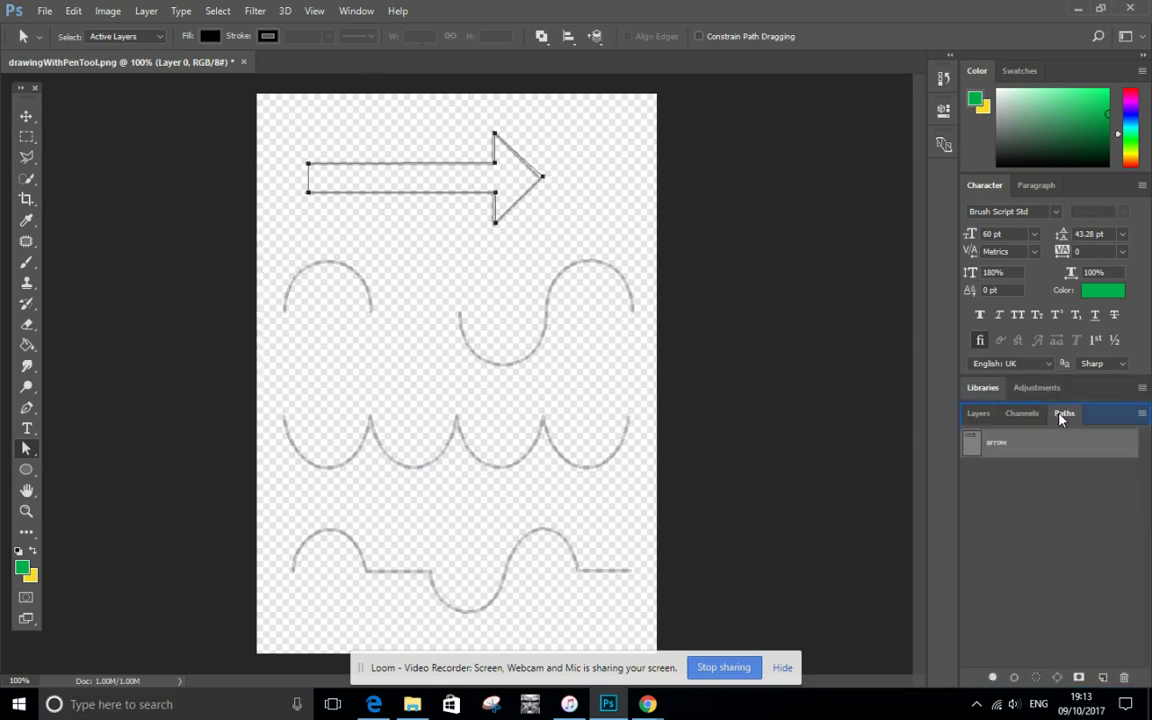
left_click(983, 414)
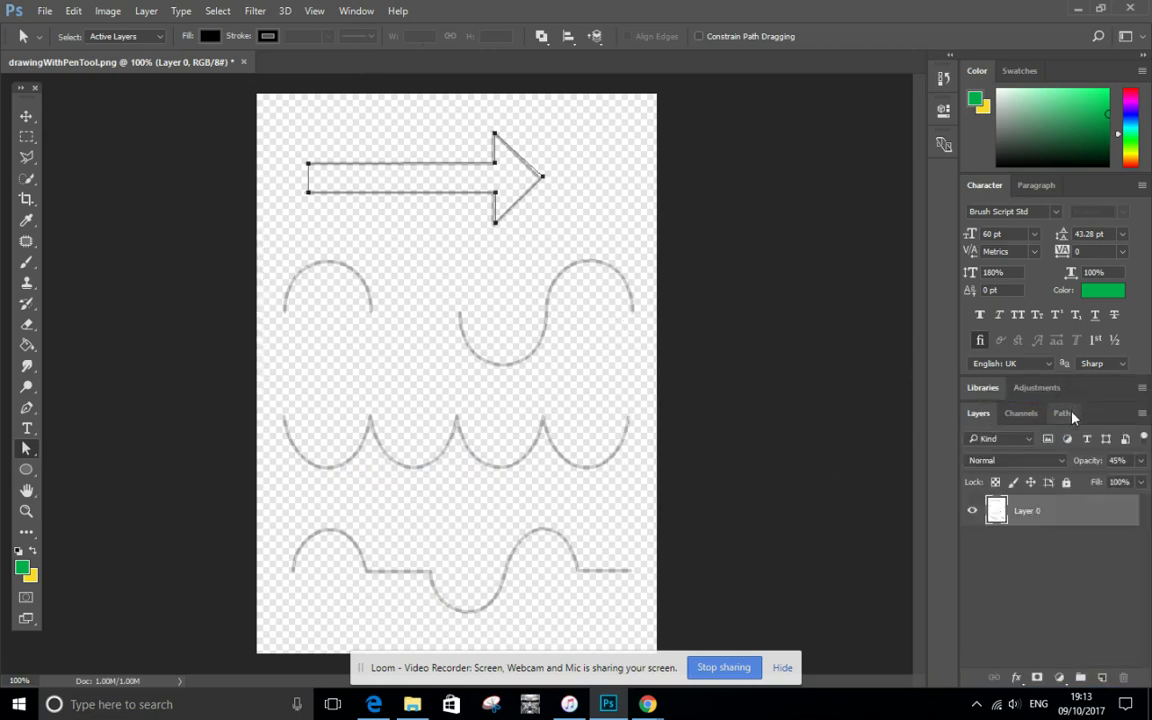
left_click(1064, 414)
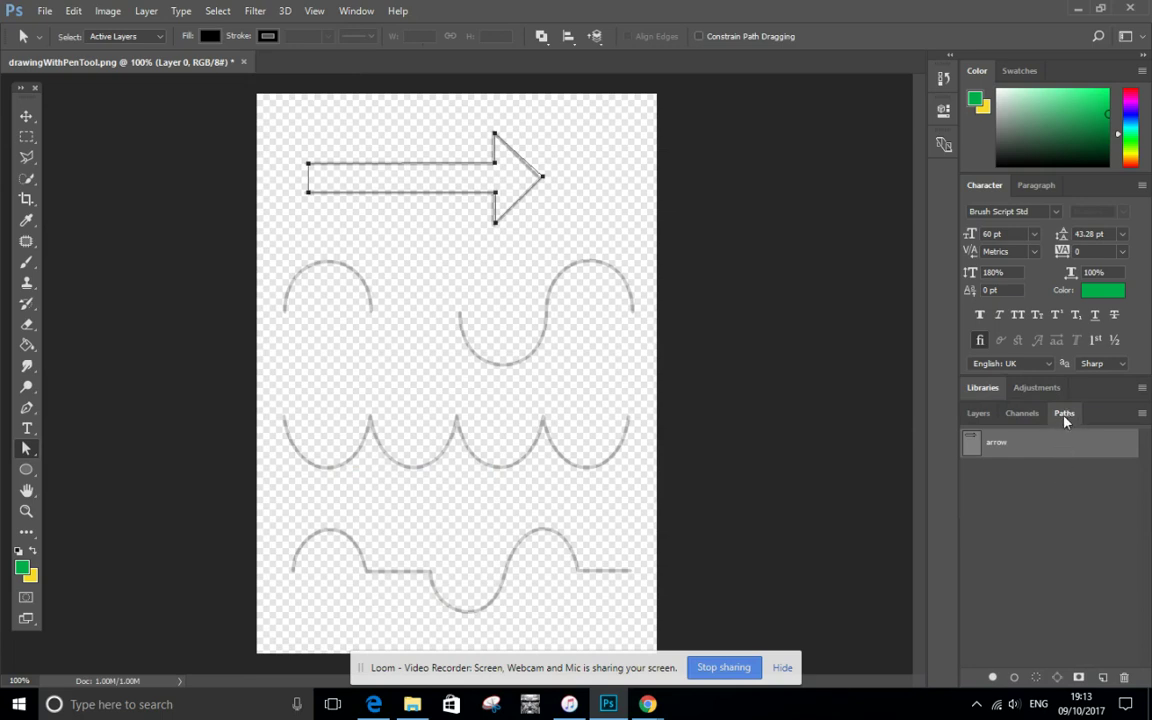
left_click_drag(1064, 419, 69, 149)
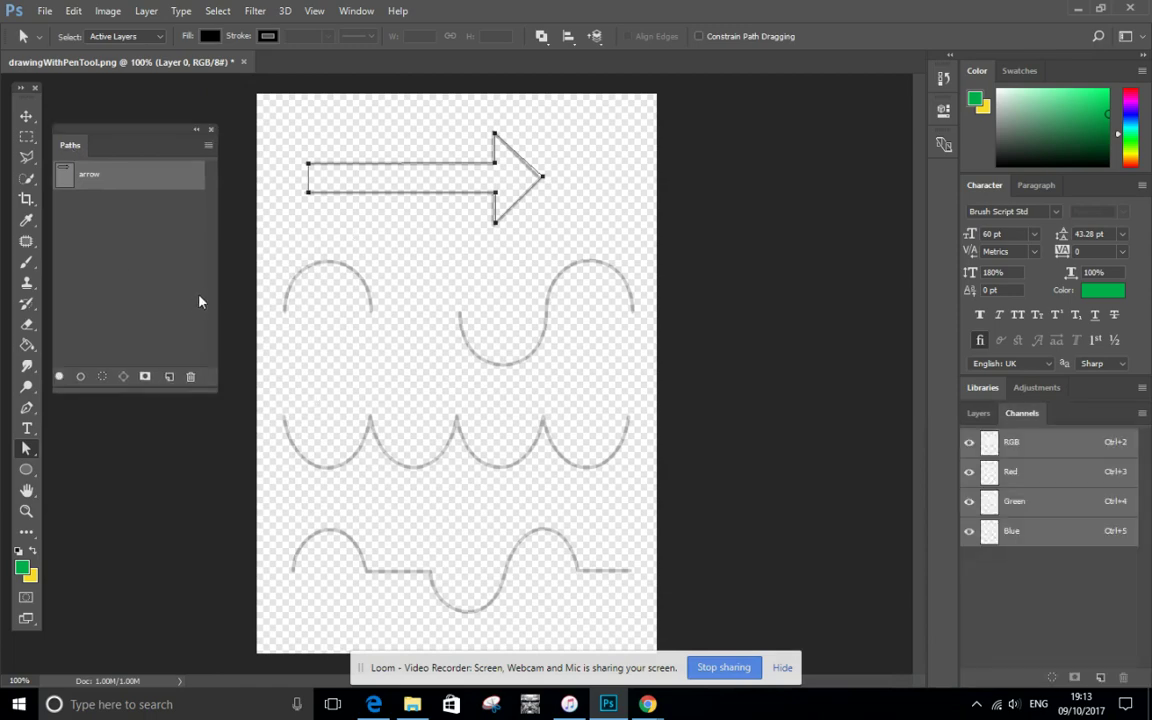
- Create a new path and draw a curved Pen segment between the two ends of the single semicircle guide
left_click(169, 379)
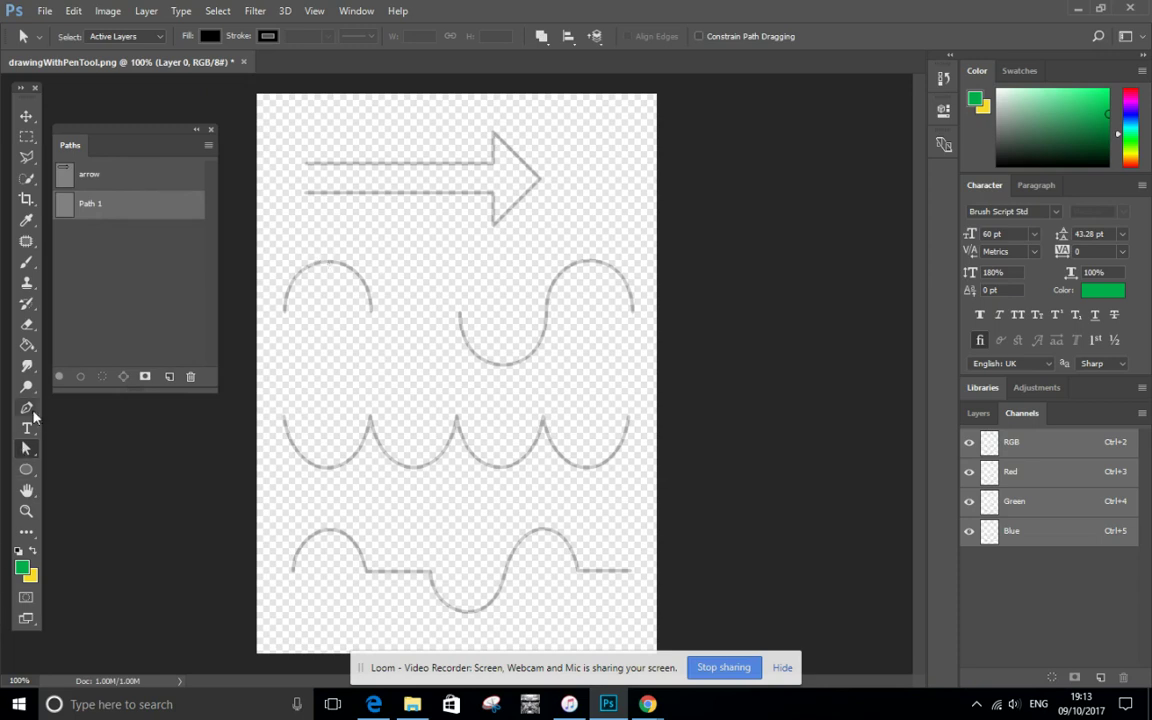
left_click(27, 408)
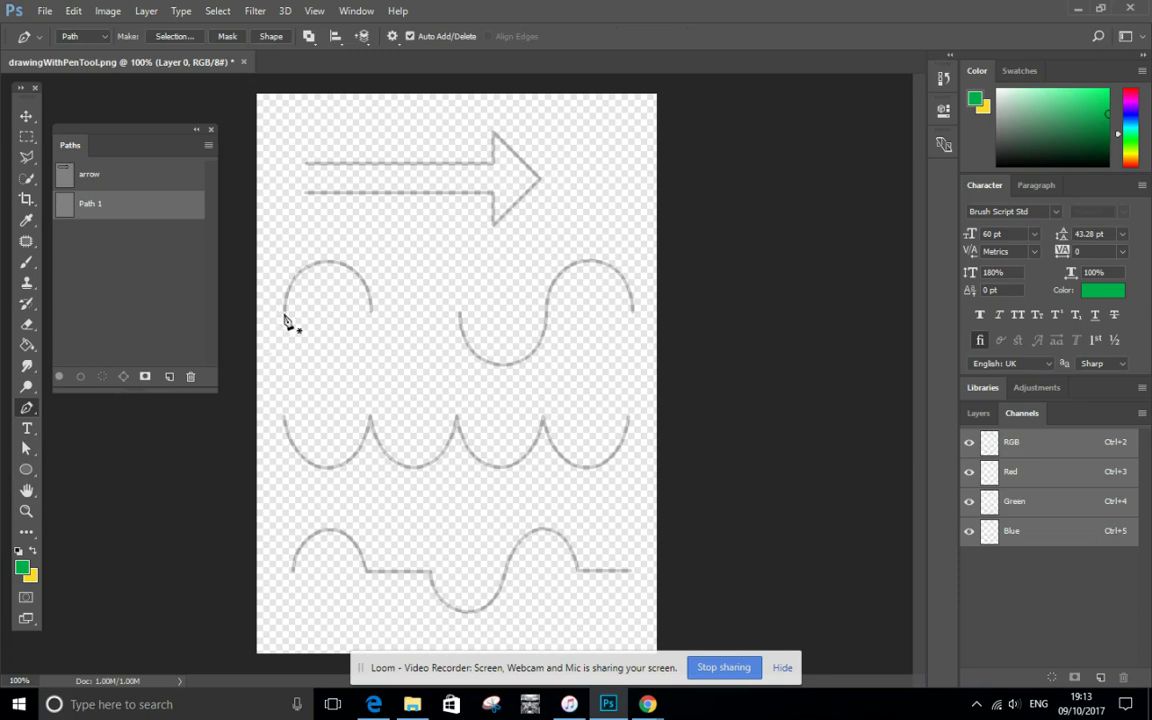
left_click_drag(284, 312, 284, 282)
left_click(373, 319)
mouse_move(375, 320)
left_mouse_down()
mouse_move(371, 391)
mouse_move(373, 344)
left_mouse_up()
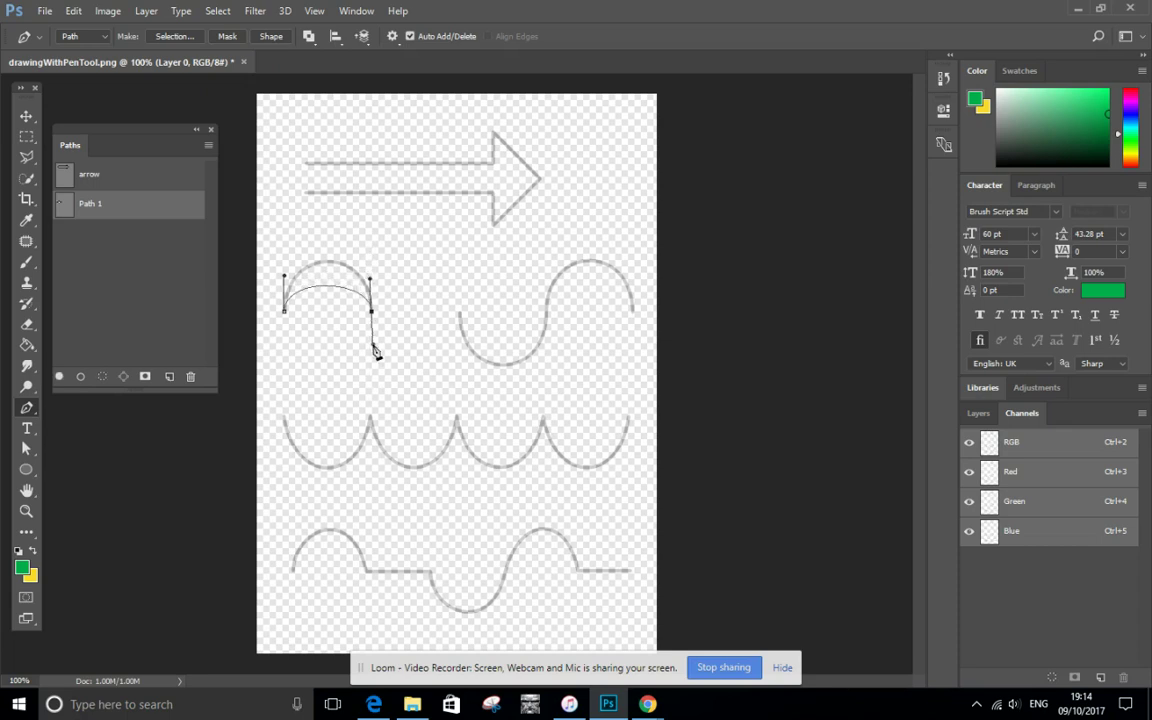
- Deselect and reselect Path 1, and select the whole arc with the Path Selection tool
left_click(142, 310)
left_click(135, 205)
left_click(30, 447)
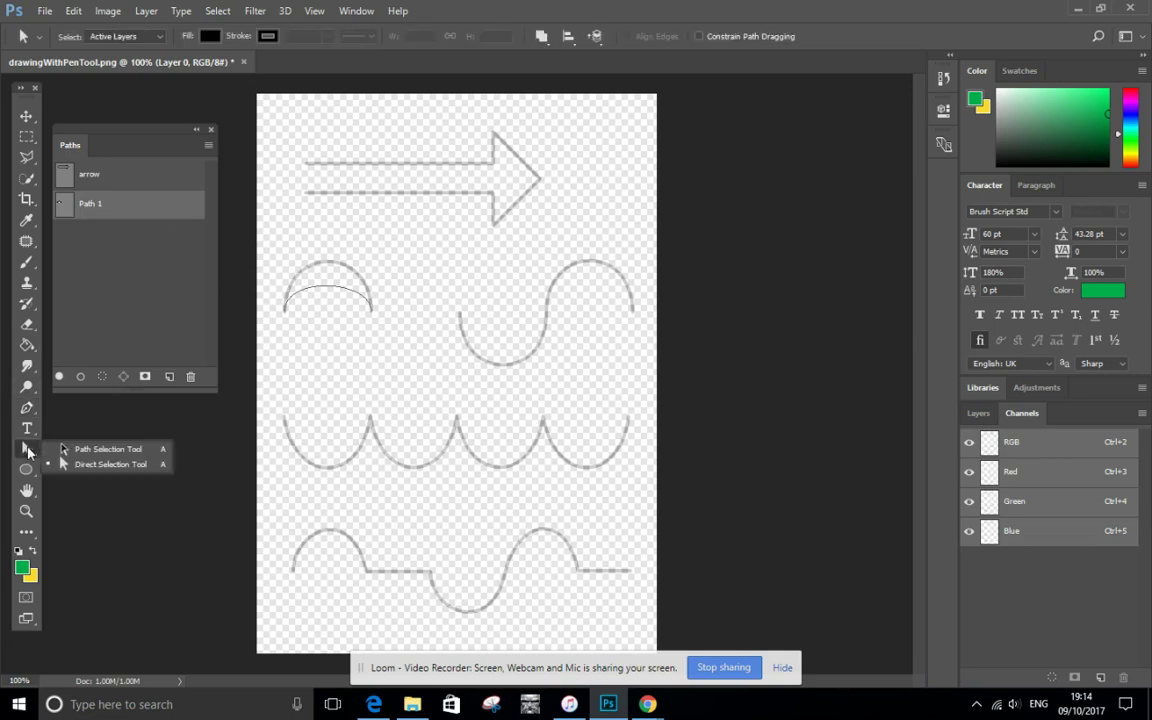
left_click(96, 450)
left_click(323, 291)
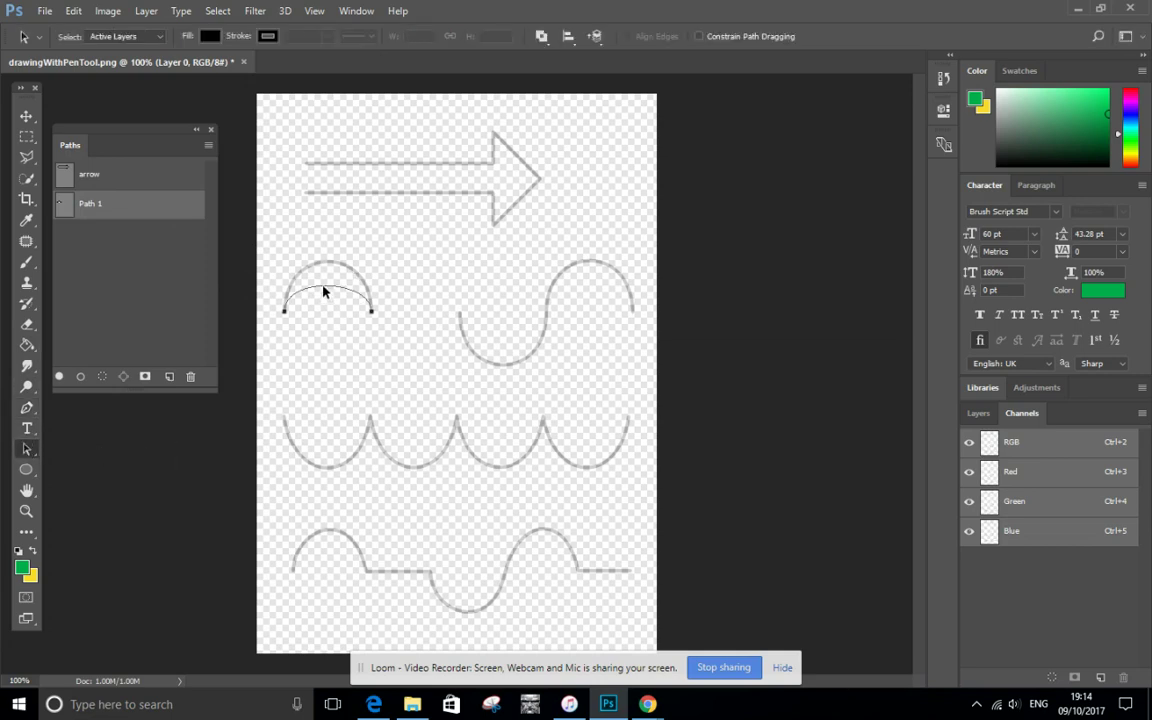
- Lengthen the upward direction handles at both ends of the arc with the Direct Selection tool to fit the semicircle guide
right_click(24, 450)
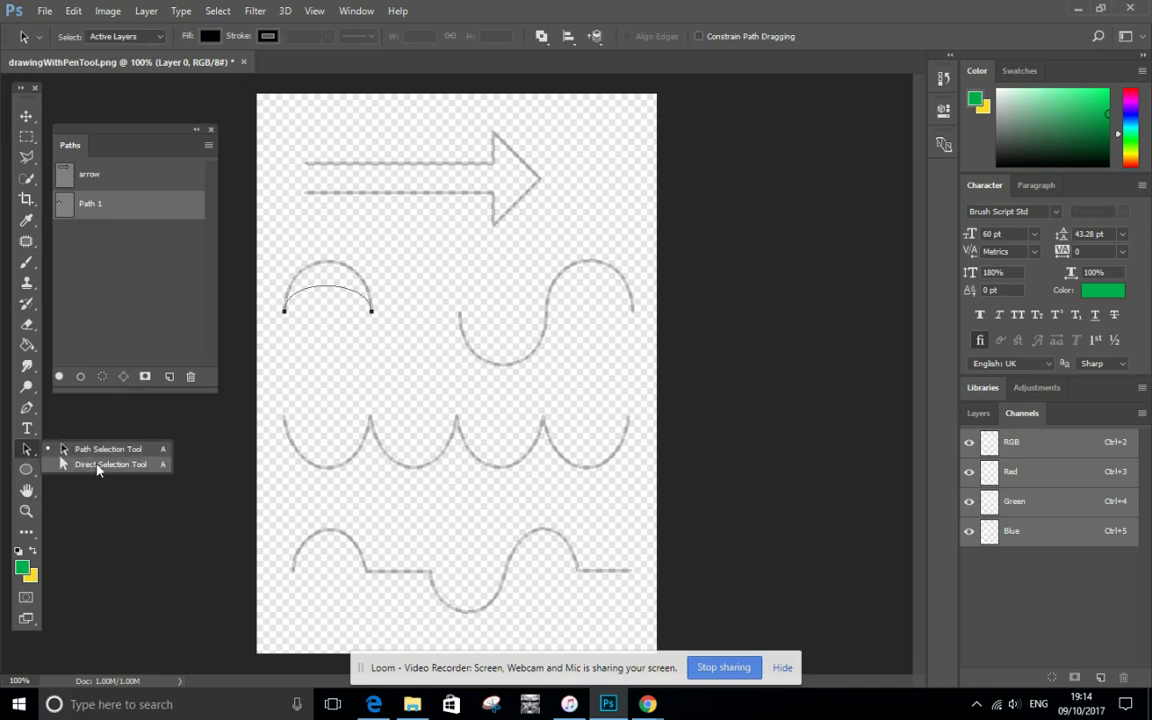
left_click(97, 466)
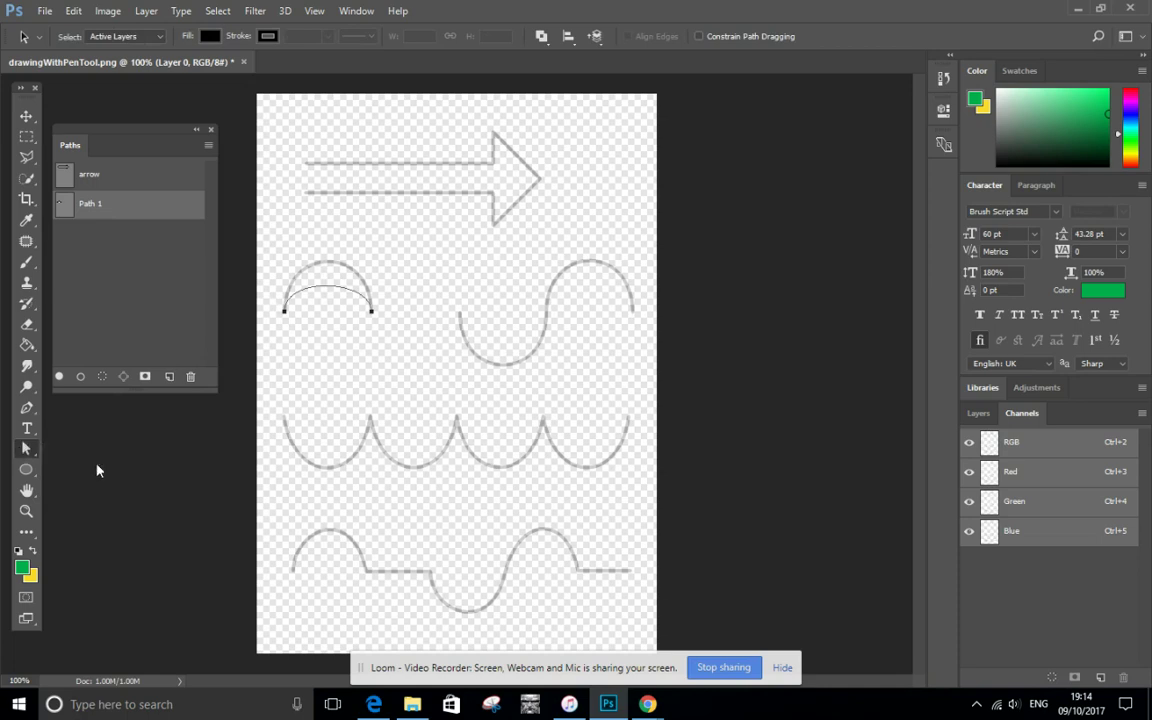
left_click(285, 311)
left_click_drag(284, 280, 284, 237)
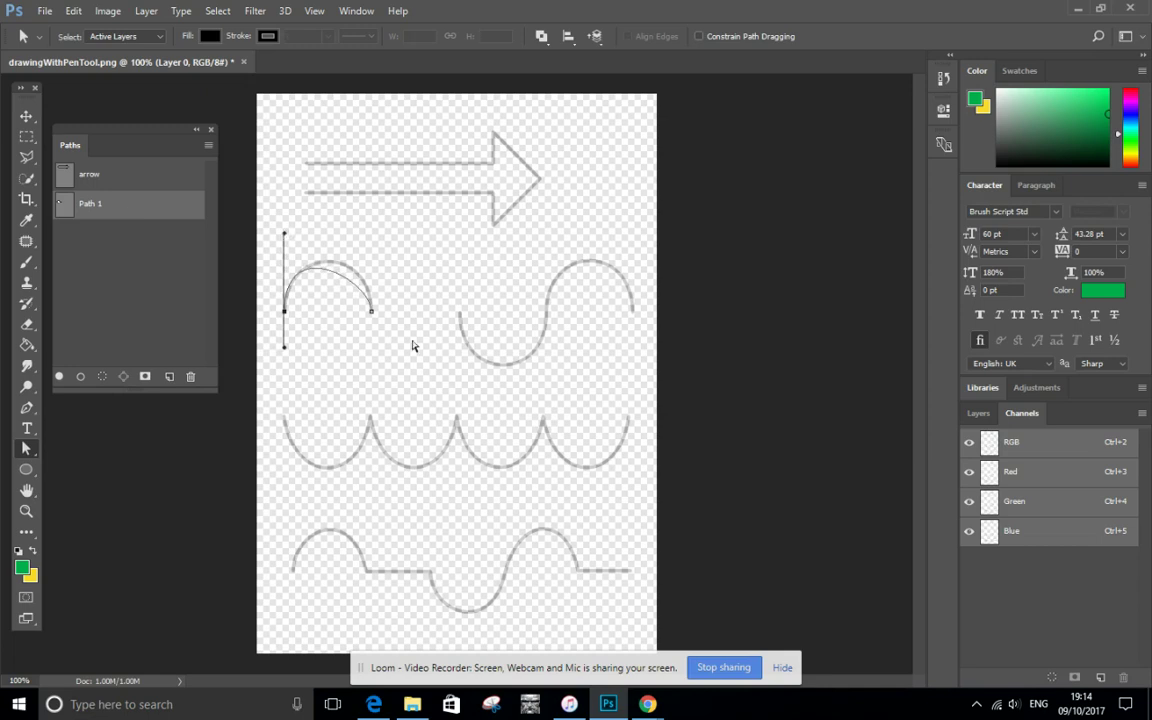
left_click(372, 312)
left_click_drag(371, 282, 371, 254)
- Hide and show Path 1 to compare the adjusted arc with the semicircle guide
left_click(127, 286)
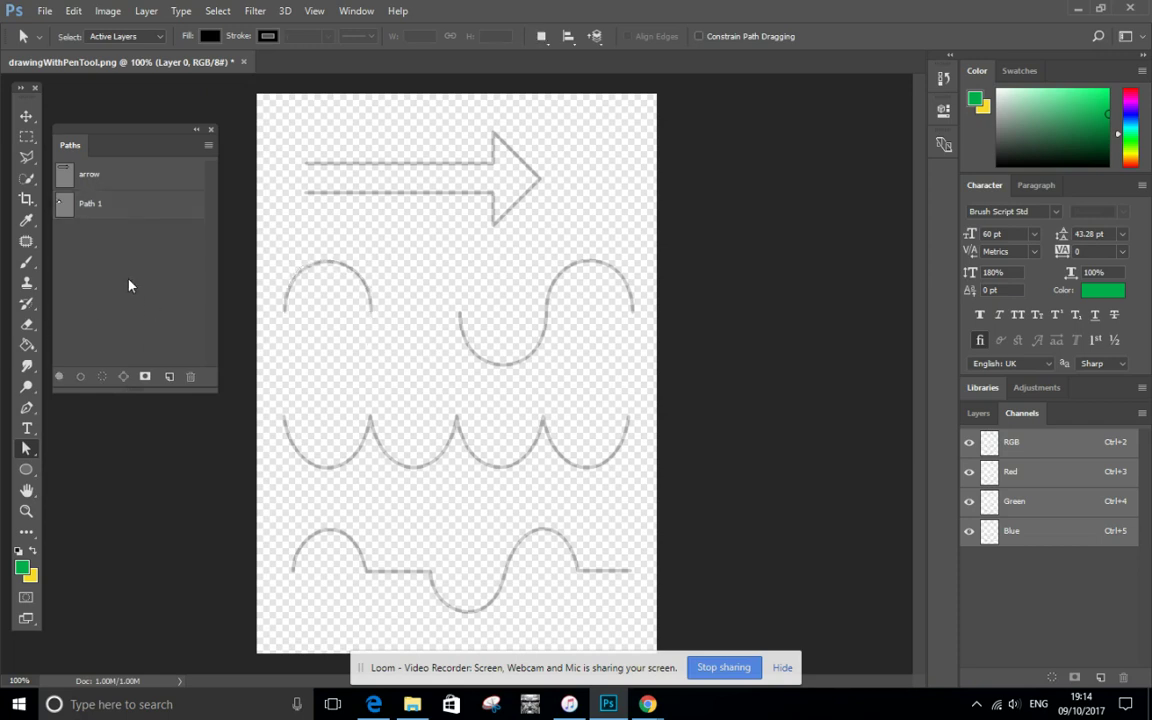
left_click(100, 204)
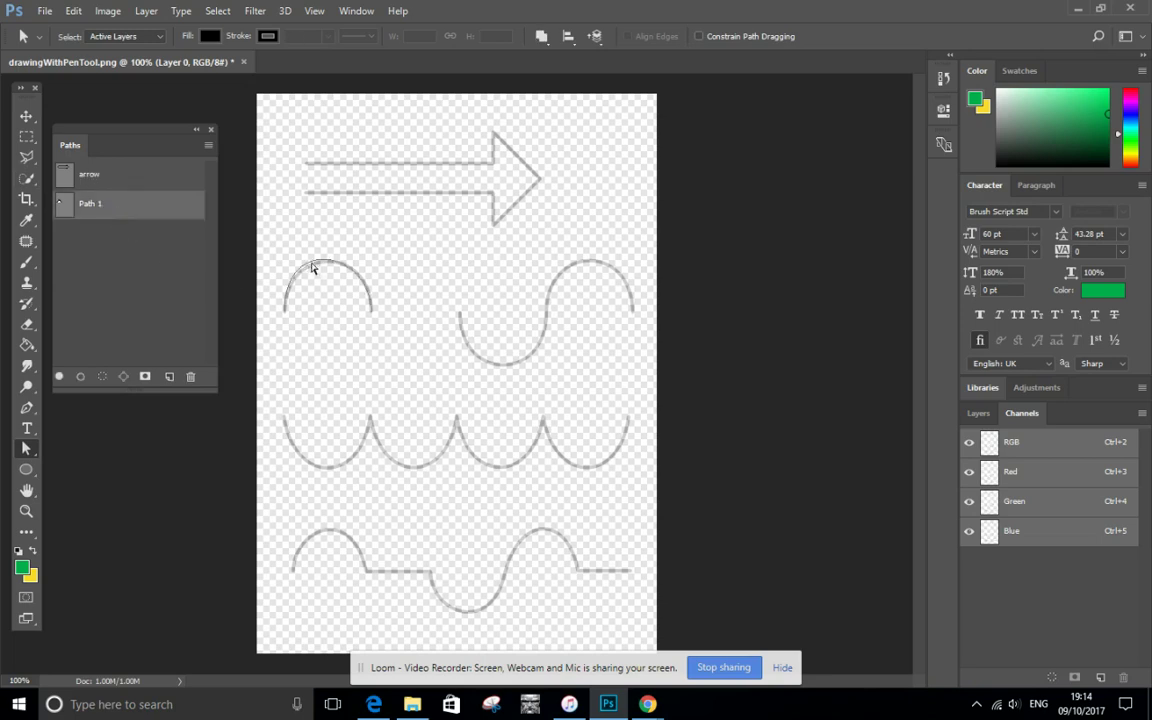
left_click(311, 268)
- Create a new path and trace the S-shaped guide with the Pen tool, using smooth anchors at its start, midpoint and end
left_click(169, 377)
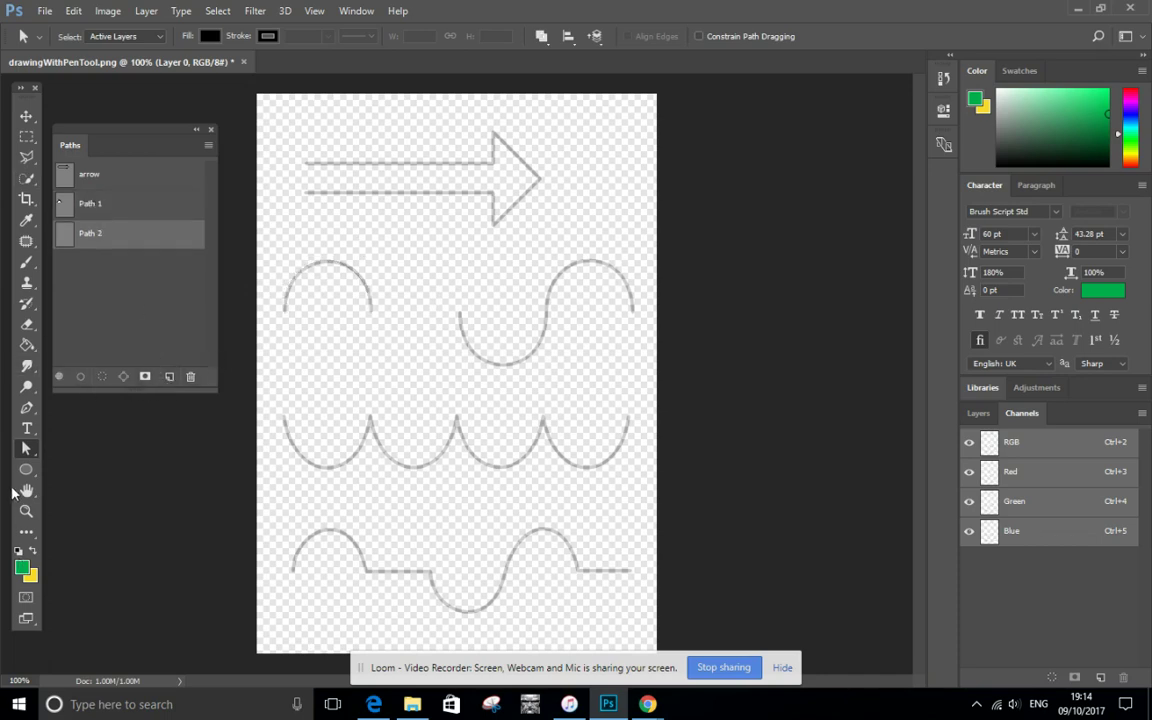
left_click(26, 407)
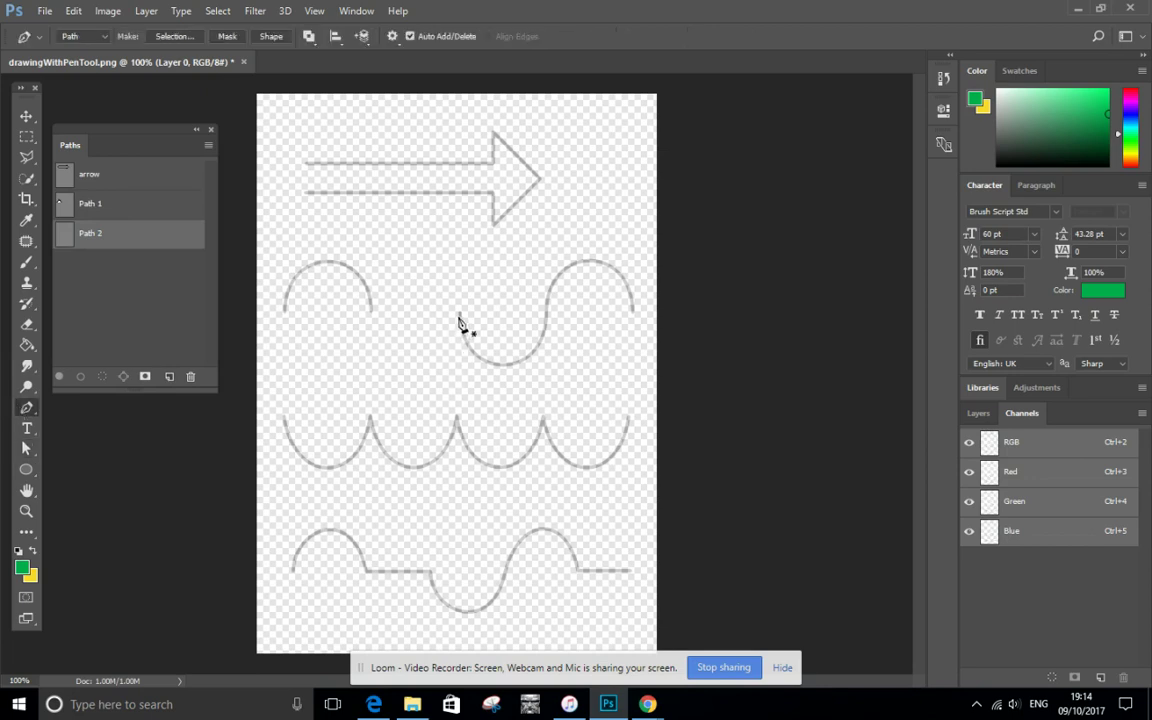
left_click_drag(459, 313, 460, 389)
left_click_drag(548, 320, 549, 260)
left_click_drag(632, 306, 636, 372)
- Deselect and reselect the S-curve path, and rename it "s path"
left_click(137, 308)
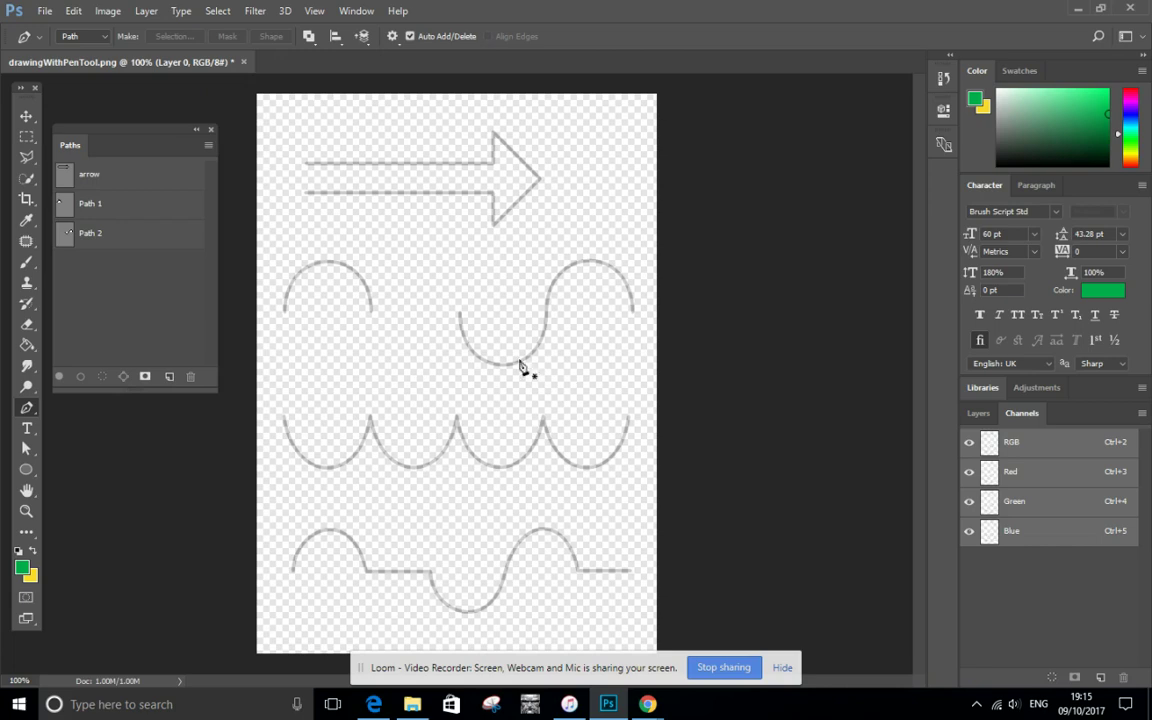
left_click(106, 233)
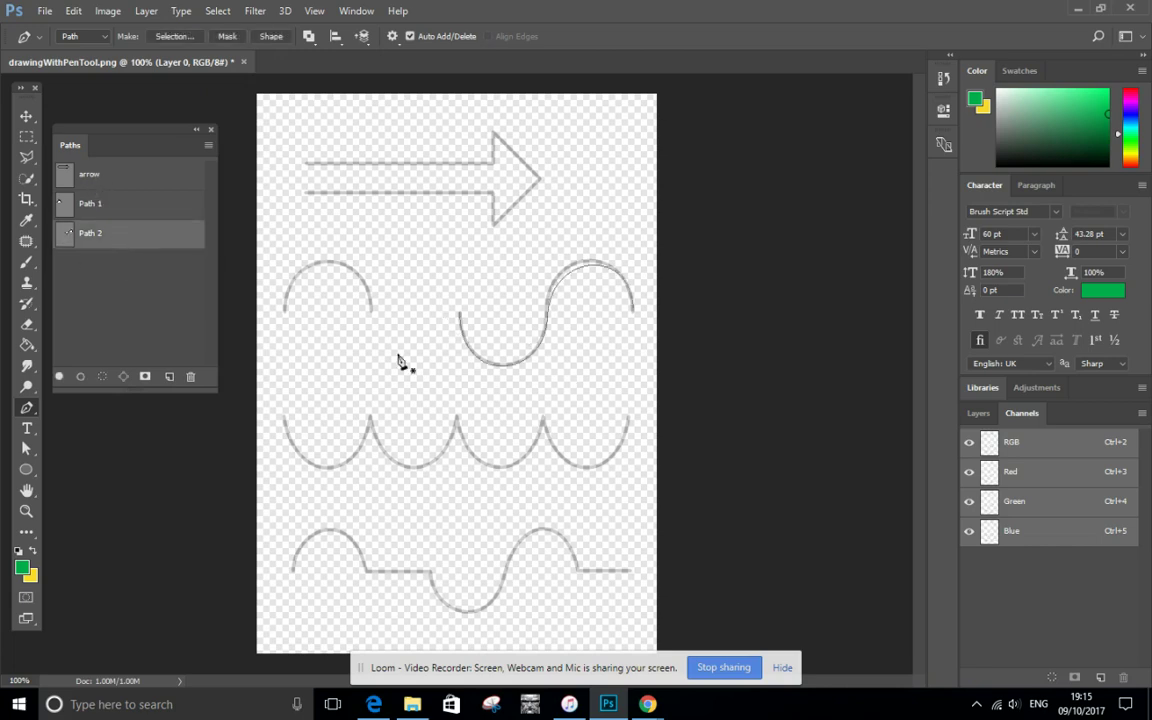
double_click(100, 233)
type("s")
key("Return")
- Move the whole S curve slightly up and to the left with the Path Selection tool
left_click(27, 449)
left_click(29, 452)
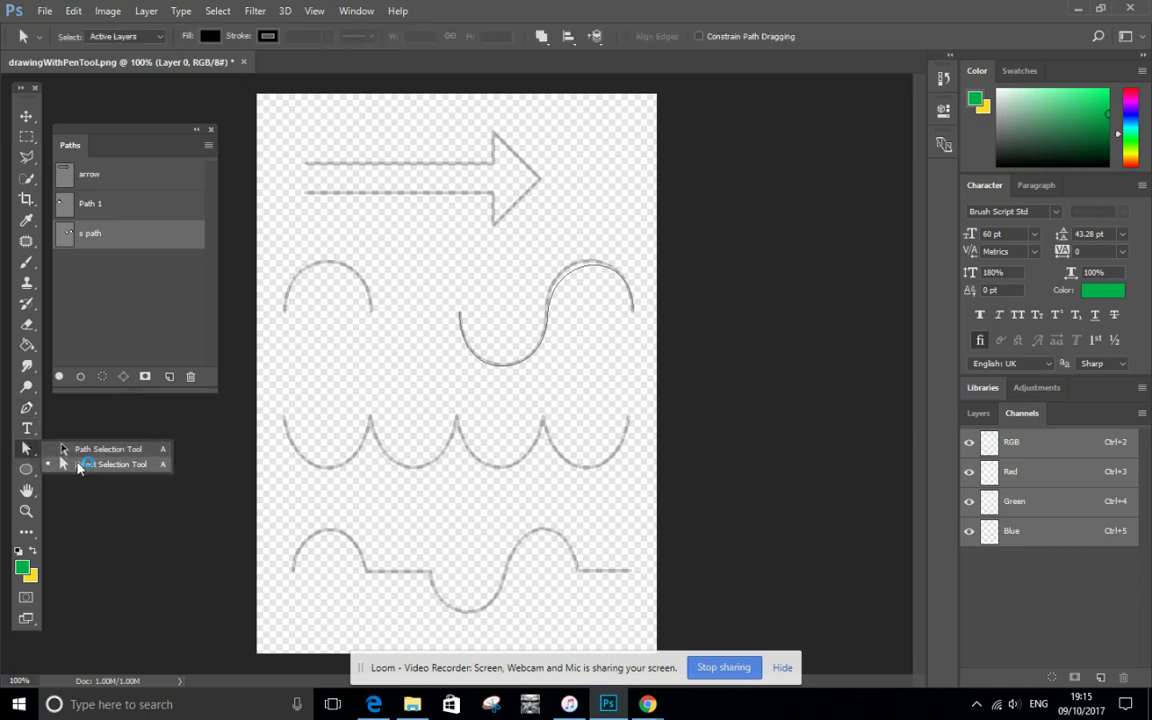
left_click(80, 465)
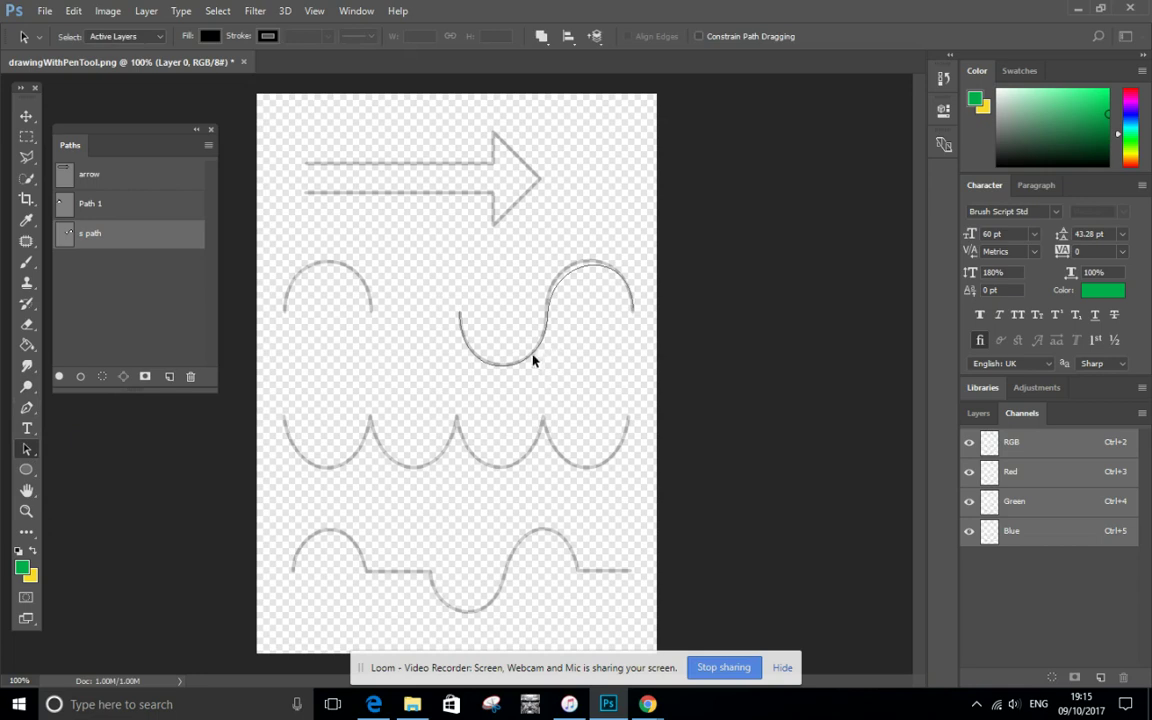
mouse_move(533, 360)
left_mouse_down()
mouse_move(540, 380)
mouse_move(476, 329)
mouse_move(527, 329)
mouse_move(528, 355)
left_mouse_up()
- Shift the S curve slightly downward and lengthen the upward direction handle at its starting anchor
right_click(33, 450)
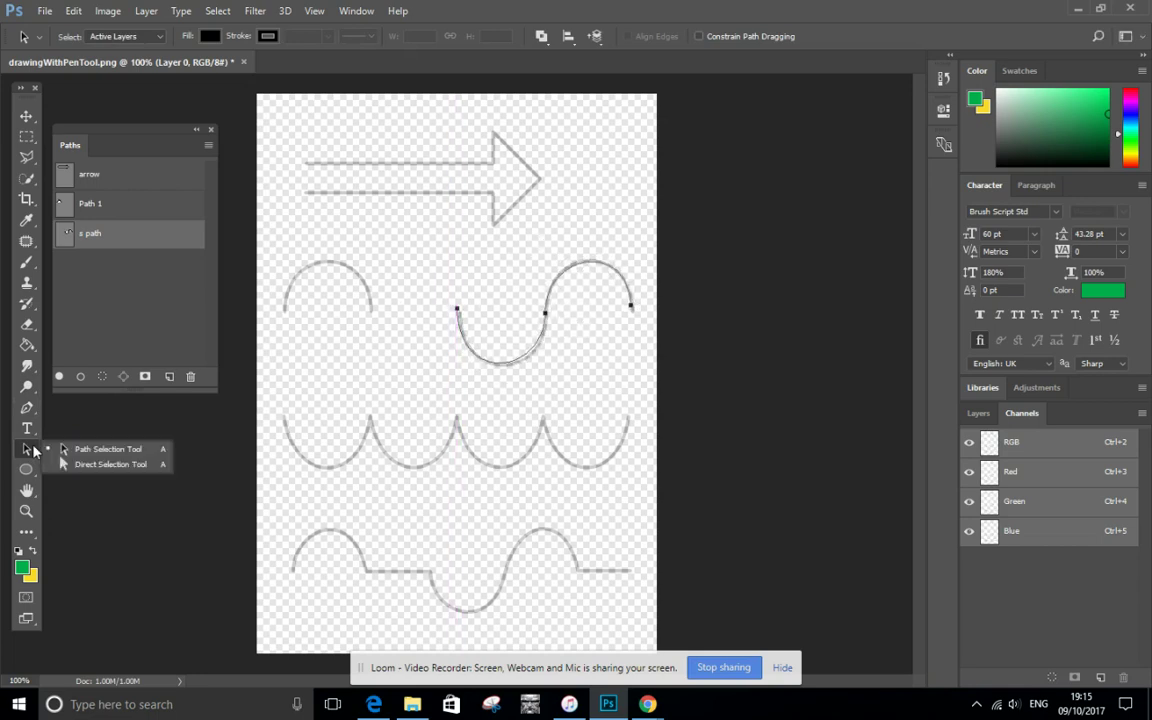
left_click(90, 446)
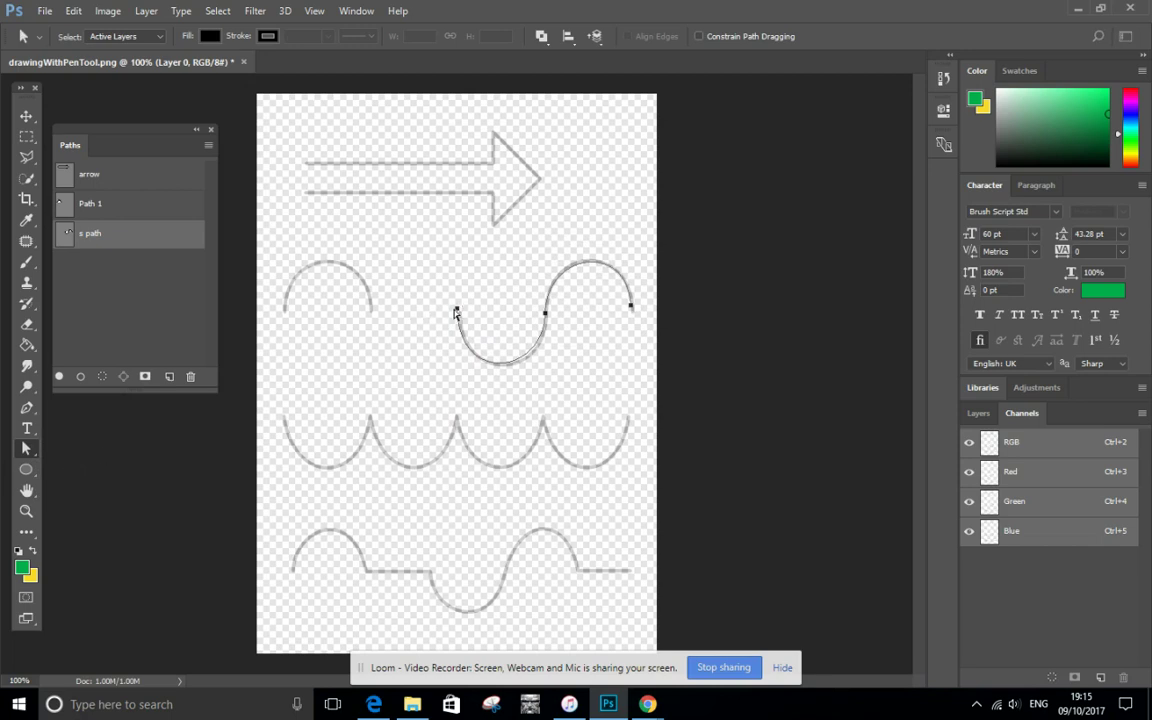
mouse_move(455, 313)
left_mouse_down()
mouse_move(419, 375)
mouse_move(478, 290)
mouse_move(458, 325)
left_mouse_up()
mouse_move(456, 249)
left_mouse_down()
mouse_move(465, 291)
mouse_move(380, 288)
mouse_move(468, 231)
mouse_move(447, 239)
mouse_move(458, 237)
left_mouse_up()
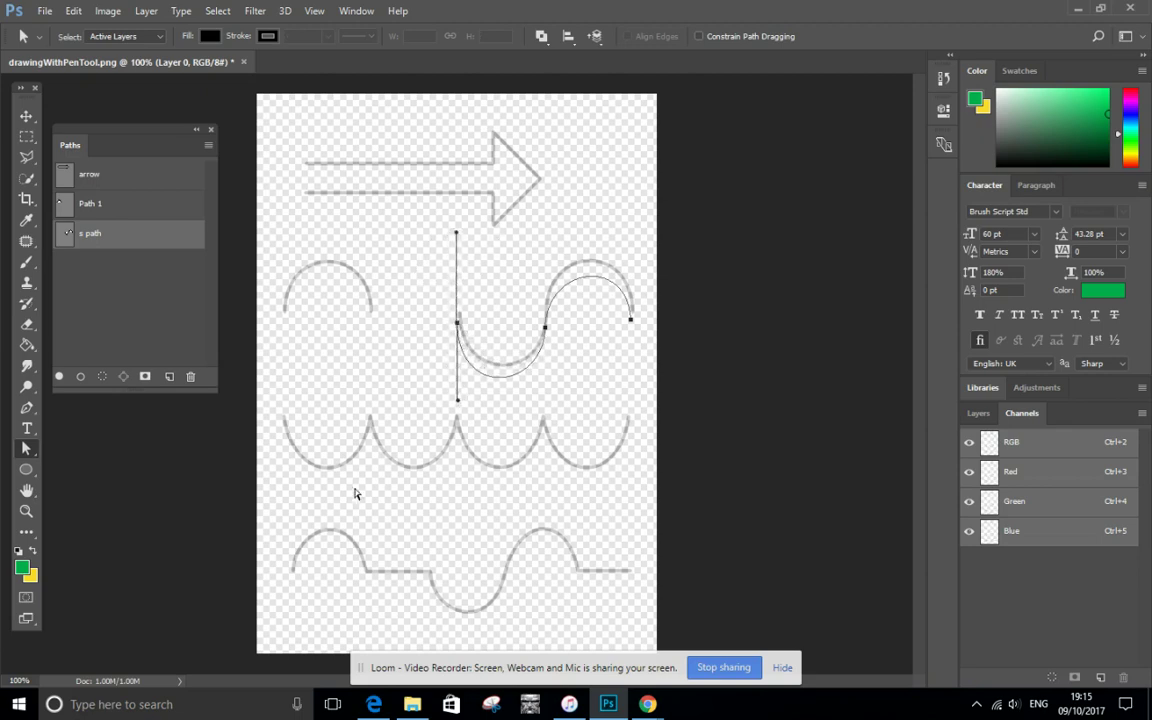
- Create a new path named "waves" and deselect it
left_click(168, 377)
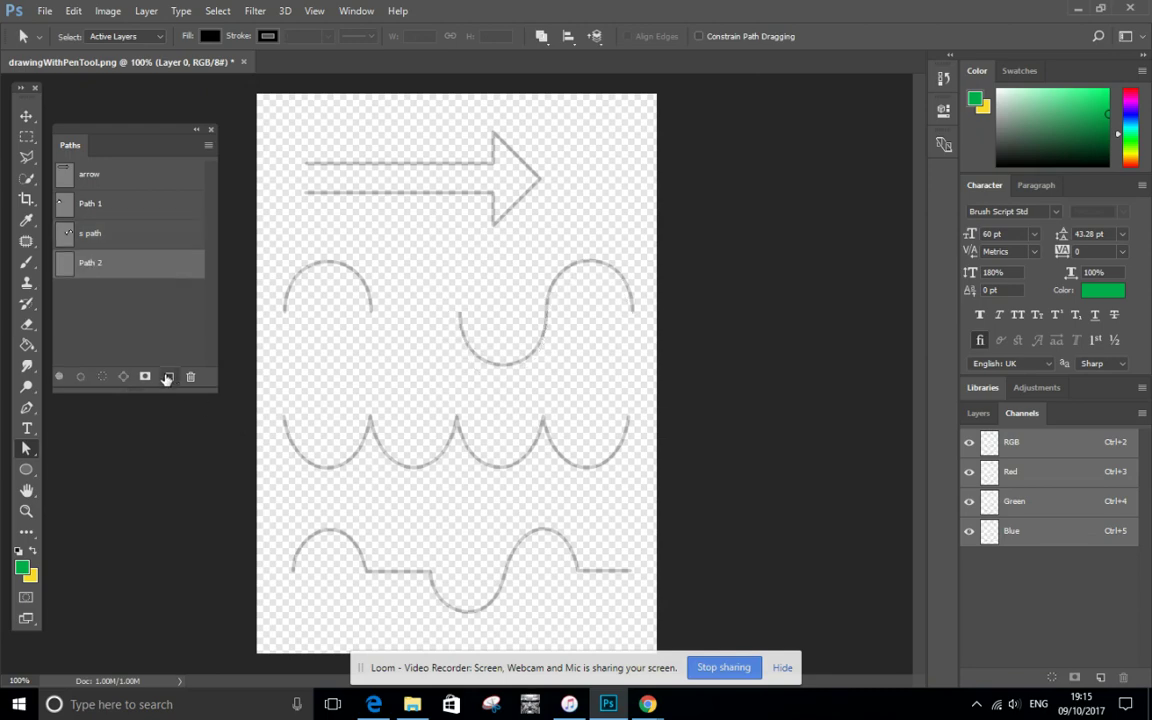
double_click(90, 263)
type("wave")
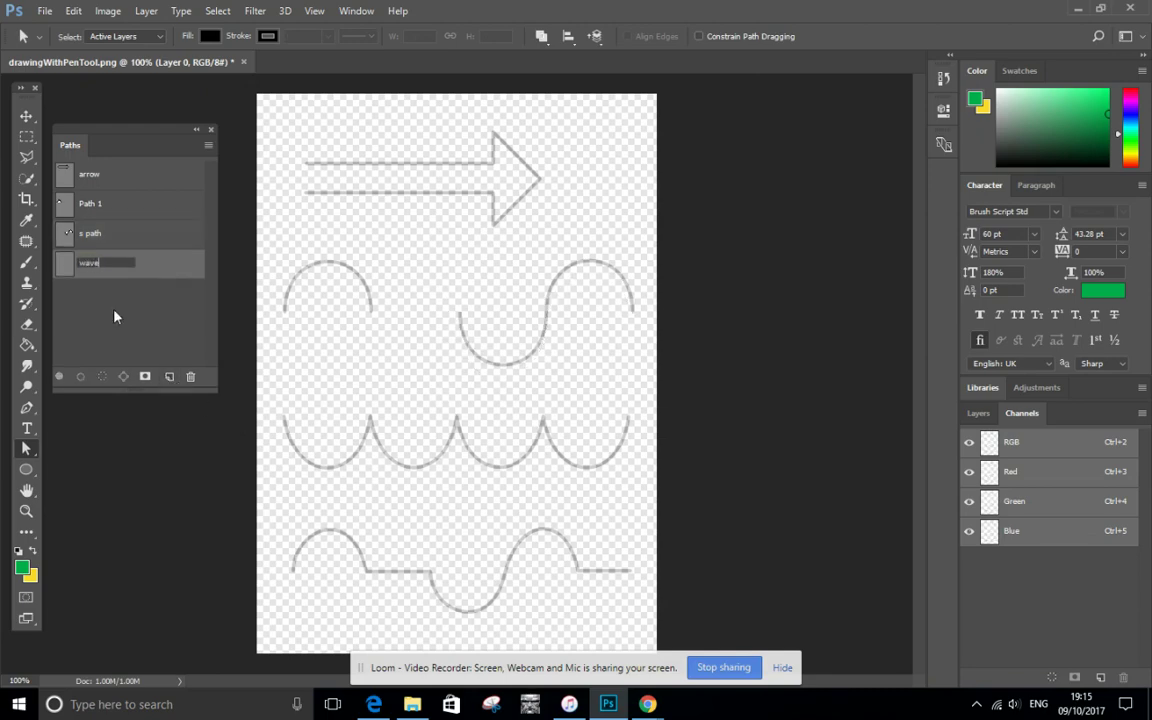
type("s")
left_click(114, 316)
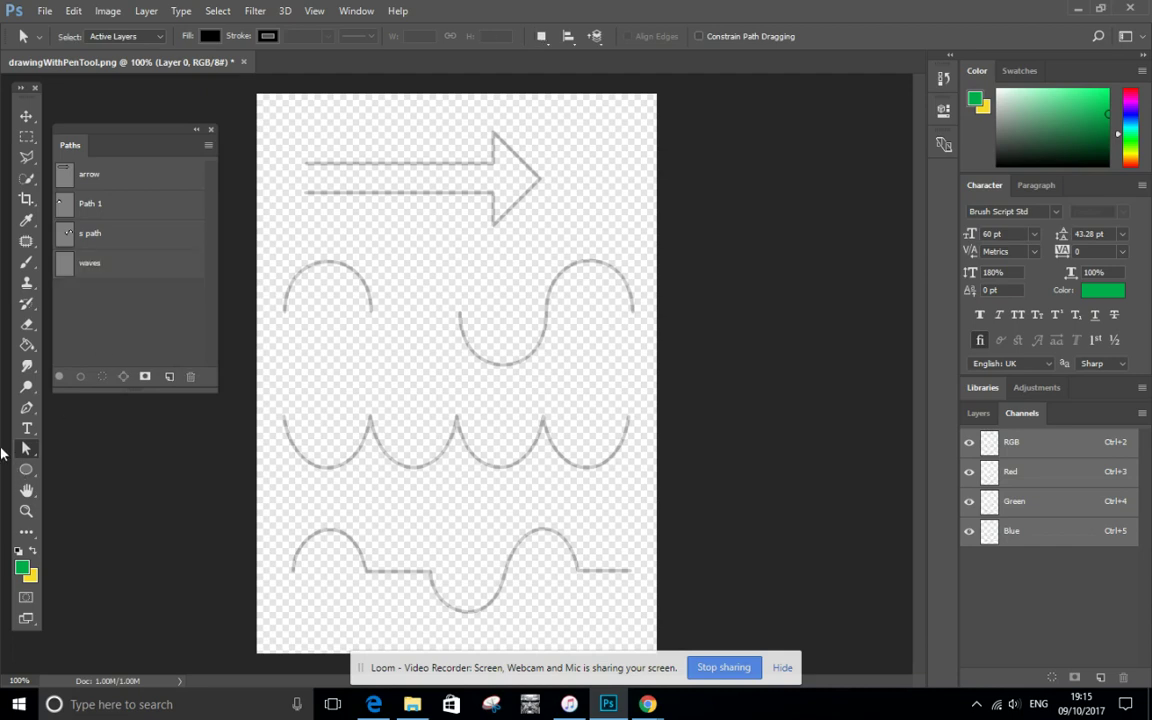
- Draw the first scallop of the wave guide with the Pen tool and swing its end anchor's outgoing handle downward to form a cusp
left_click(26, 407)
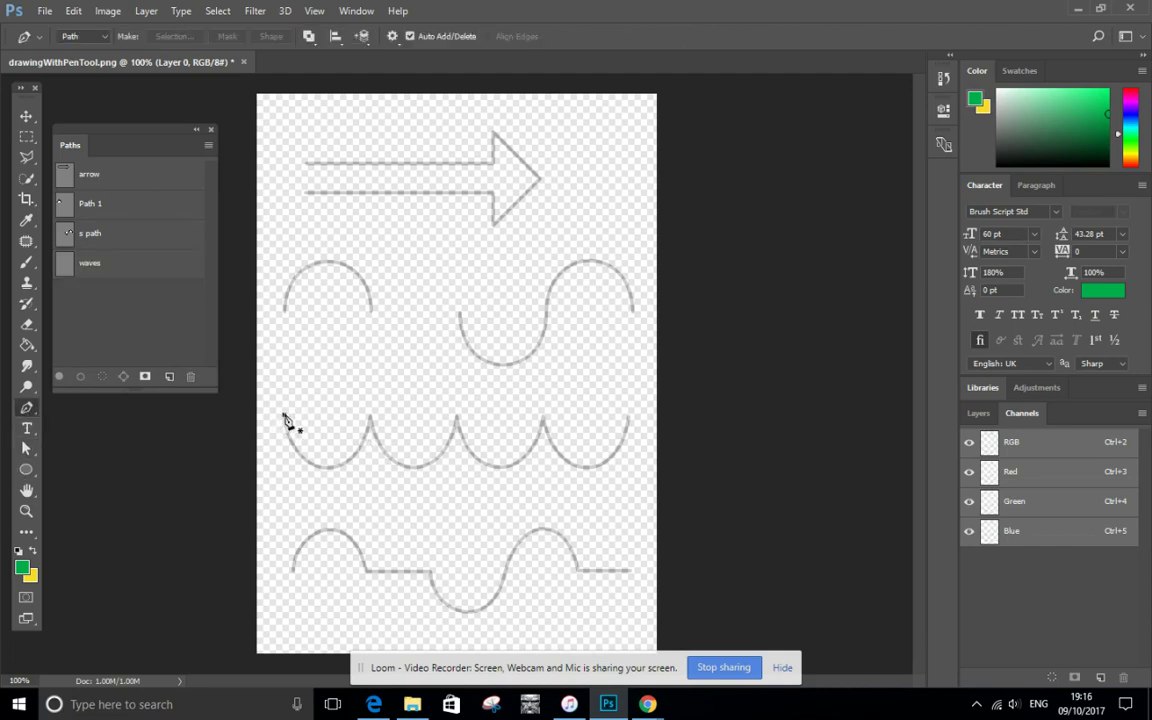
left_click_drag(284, 416, 284, 472)
mouse_move(370, 418)
left_mouse_down()
mouse_move(365, 343)
mouse_move(380, 337)
mouse_move(370, 335)
left_mouse_up()
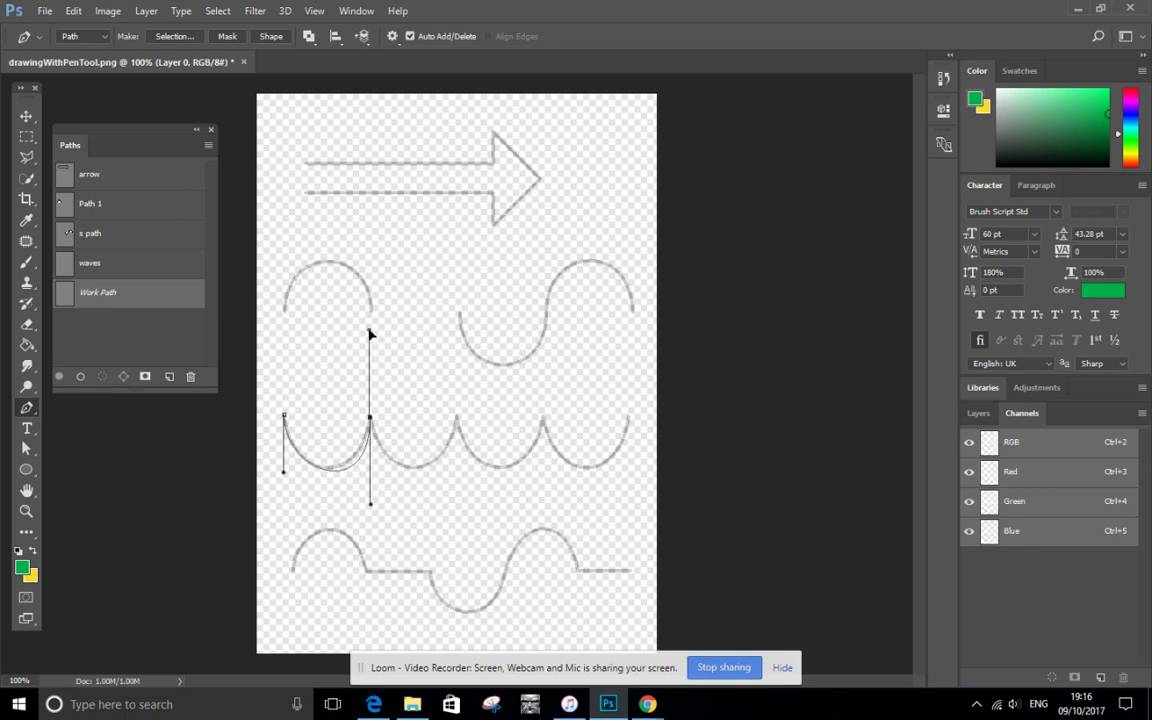
left_click_drag(369, 331, 419, 367)
left_click_drag(377, 403, 384, 513)
left_click_drag(383, 510, 383, 506)
- Trace the remaining three scallops of the wave guide, with downward handles making a cusp at each peak
left_click_drag(458, 416, 450, 503)
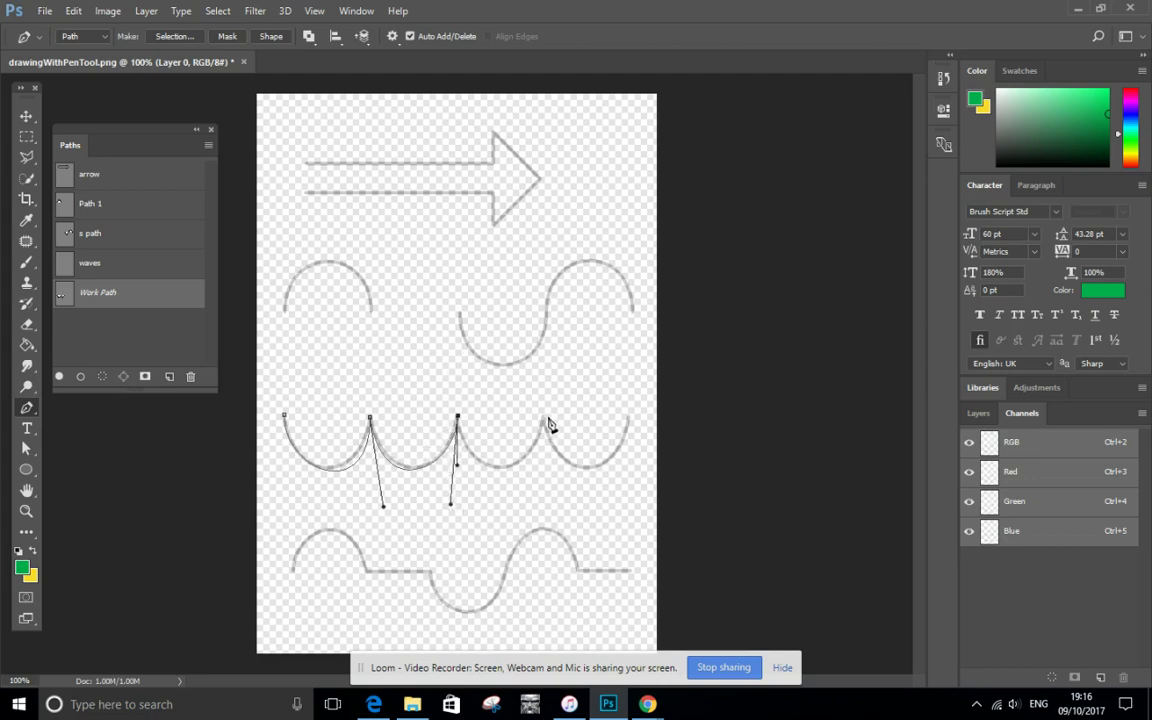
left_click_drag(543, 416, 539, 508)
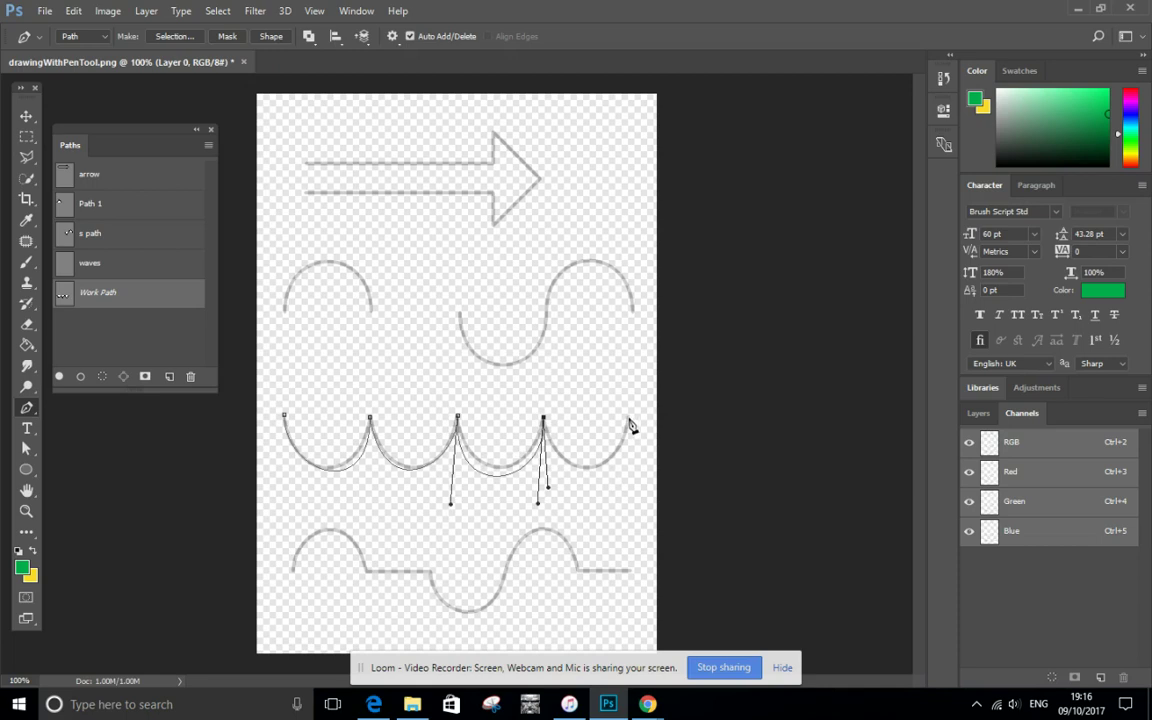
left_click_drag(629, 419, 621, 493)
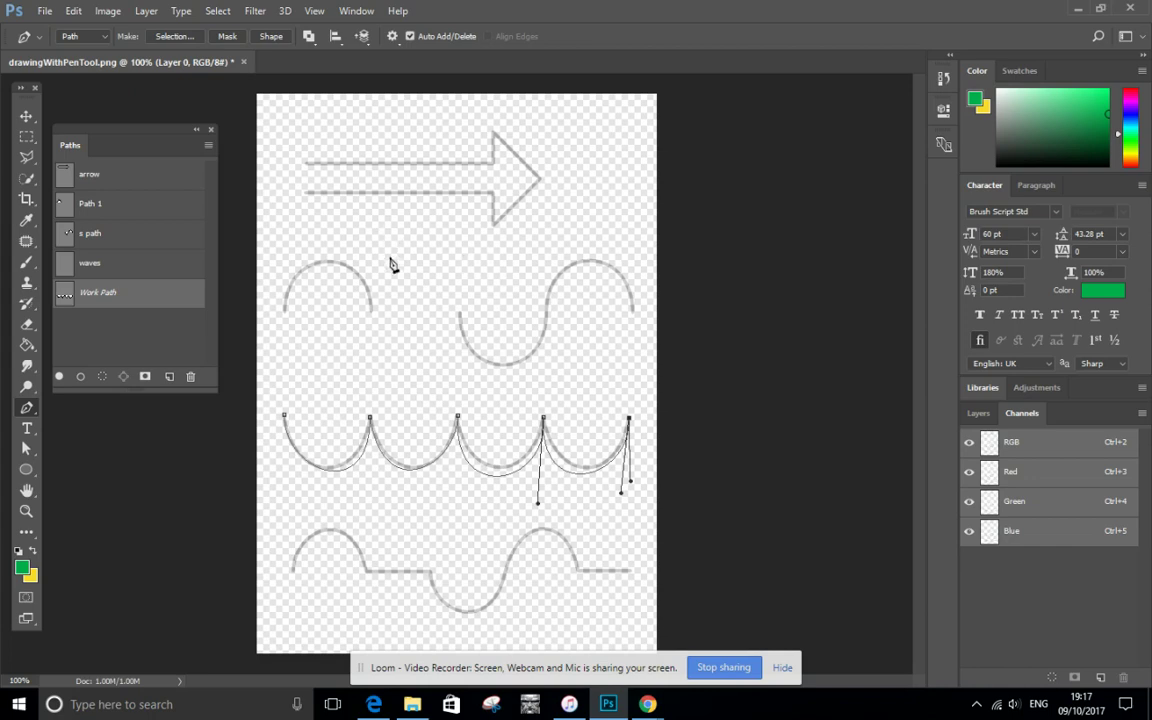
left_click_drag(307, 346, 309, 402)
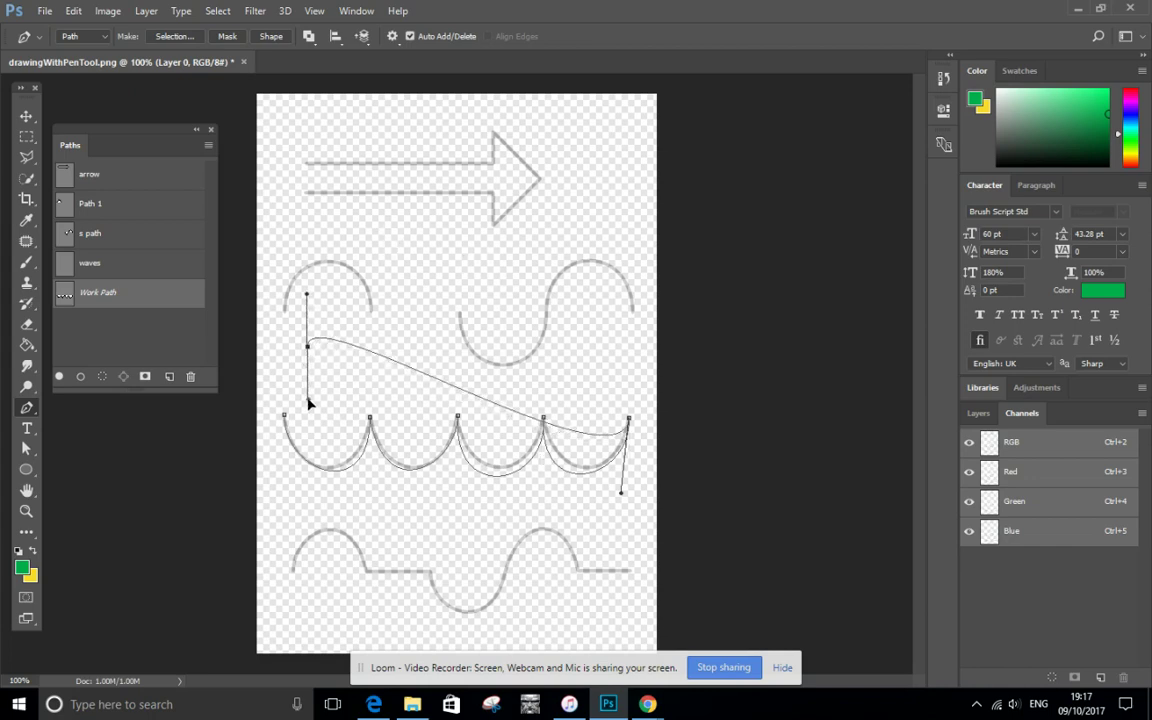
key("ctrl+z")
key("ctrl+s")
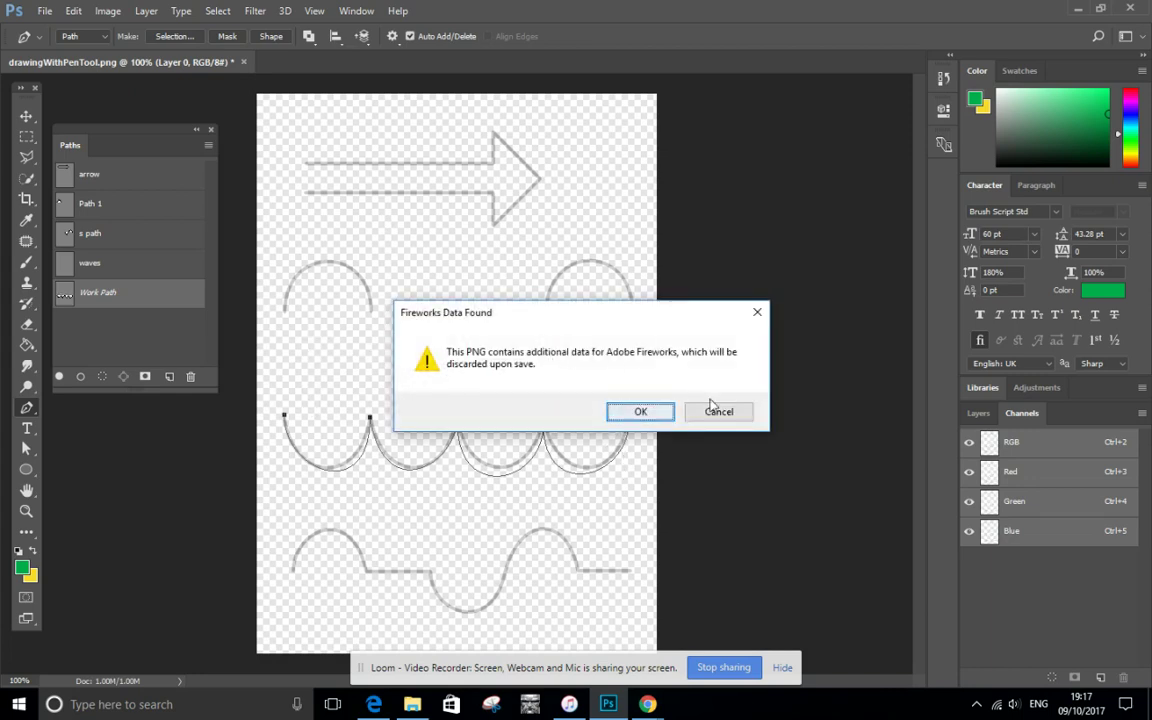
left_click(737, 411)
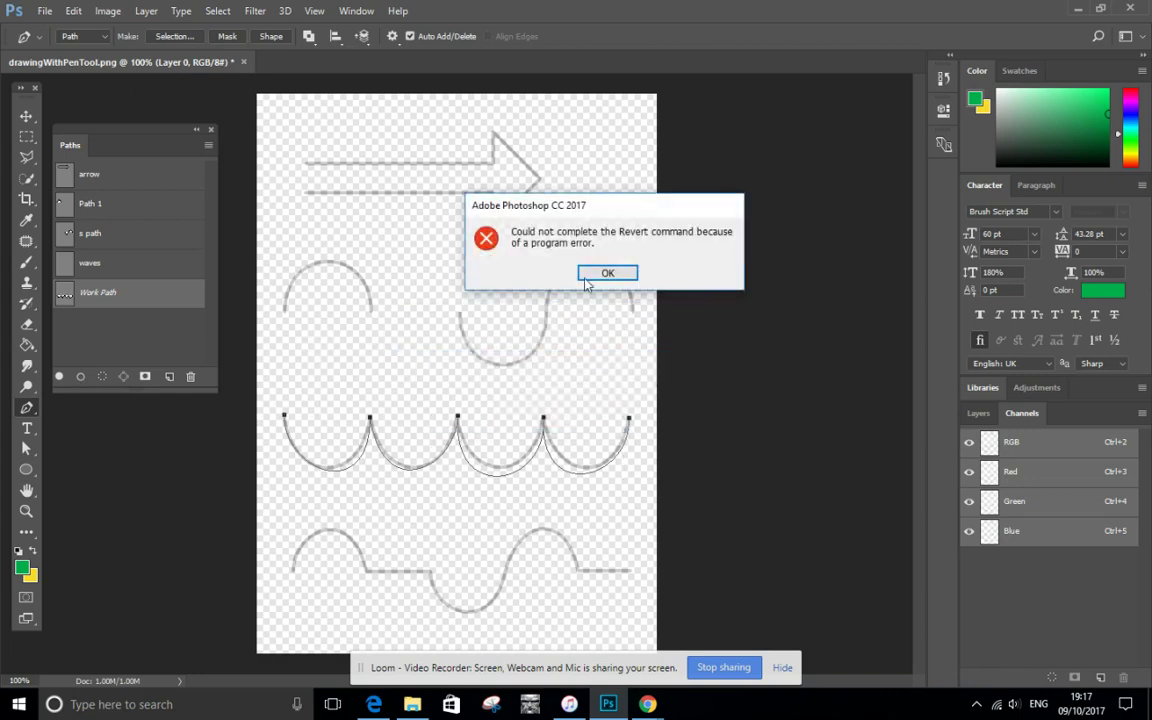
left_click(605, 273)
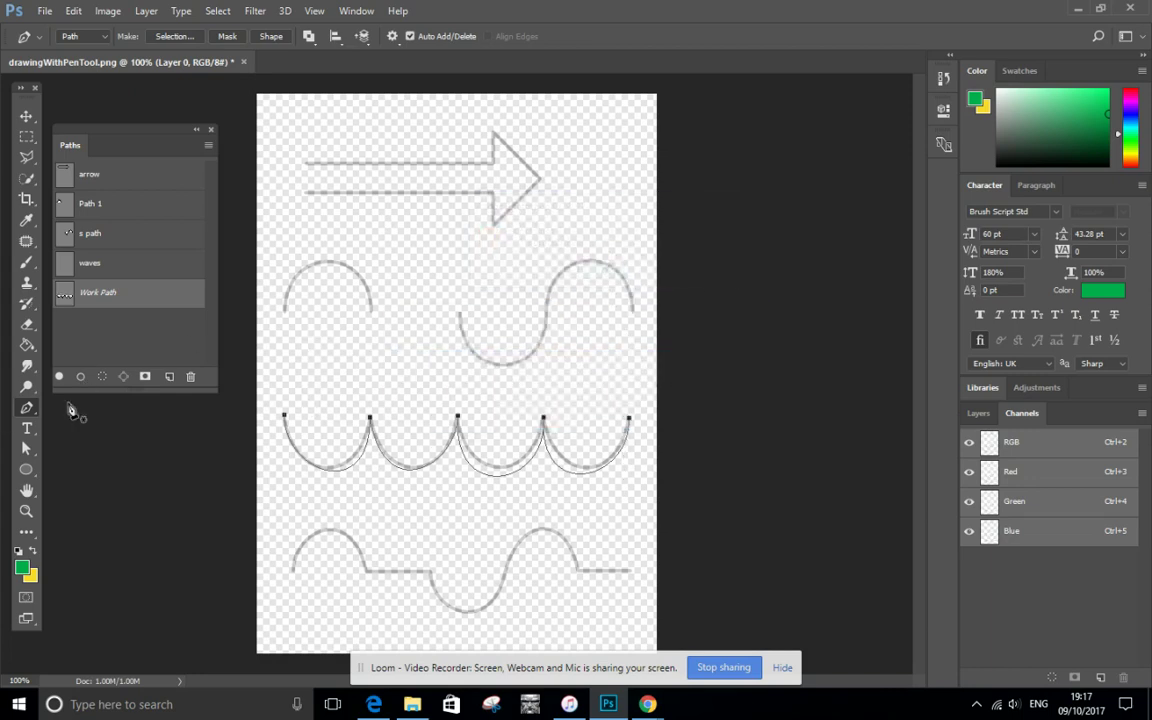
- Create another new path and draw one scallop followed by two upward arcs across the wave guide, leaving the first junction's smooth handles unbroken
left_click(170, 377)
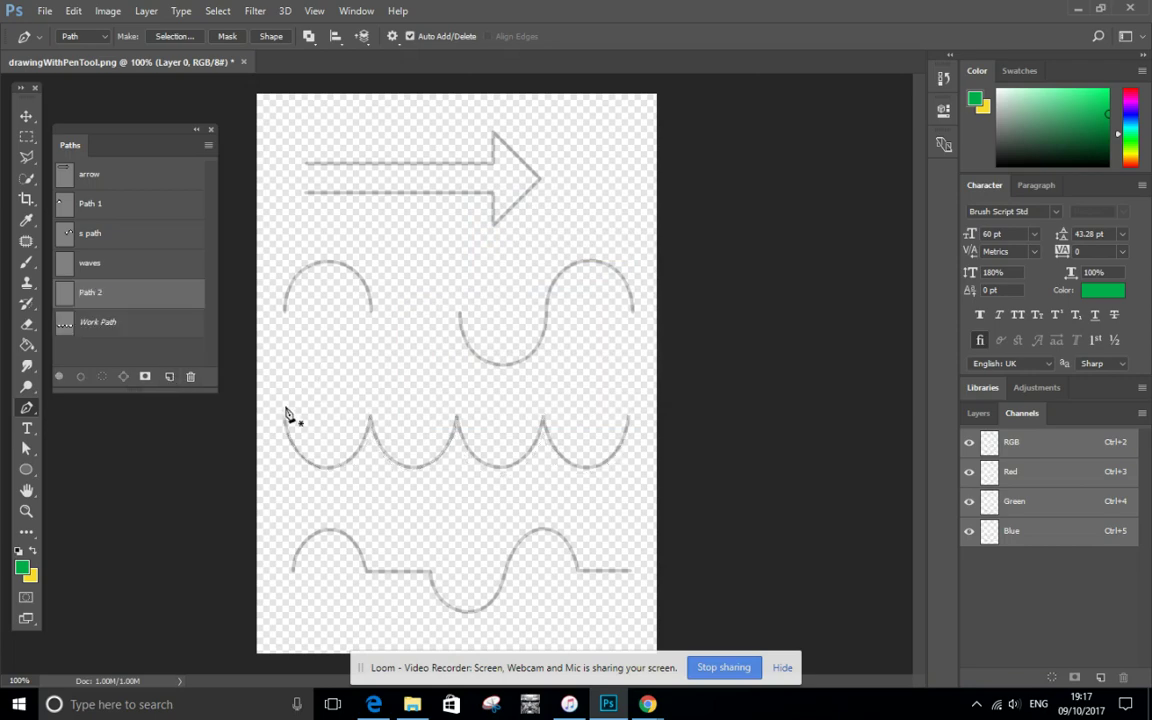
left_click_drag(283, 415, 283, 472)
left_click_drag(370, 416, 370, 346)
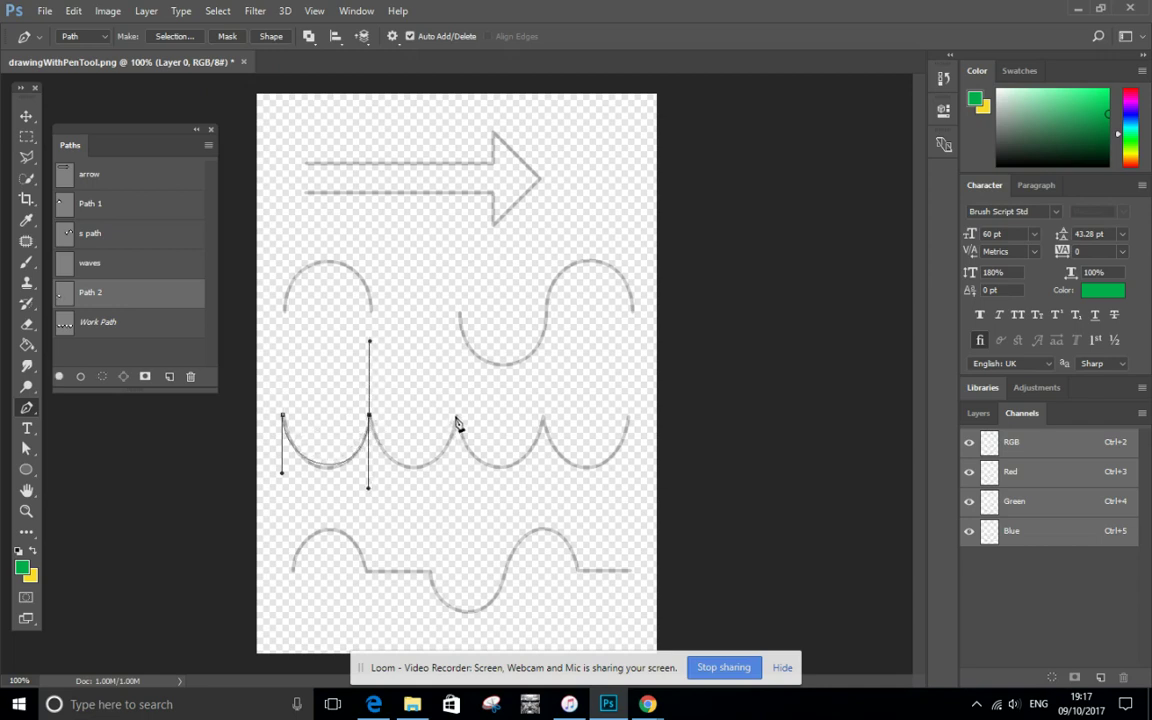
left_click_drag(457, 414, 457, 348)
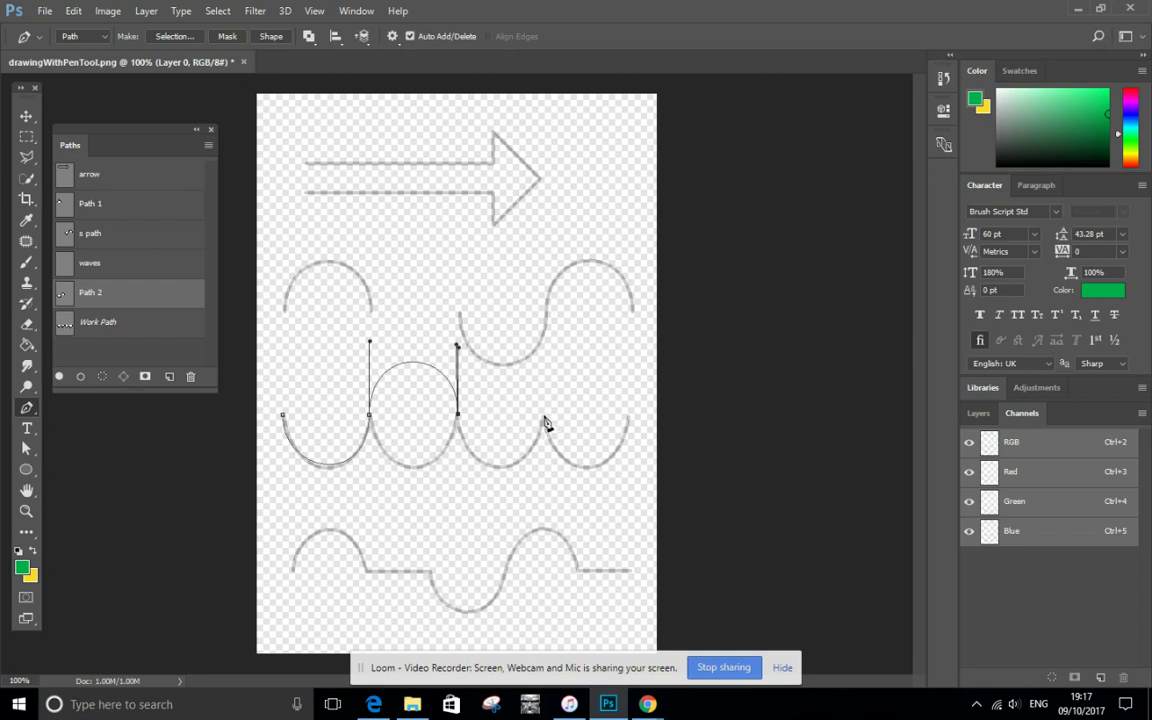
left_click_drag(543, 415, 549, 350)
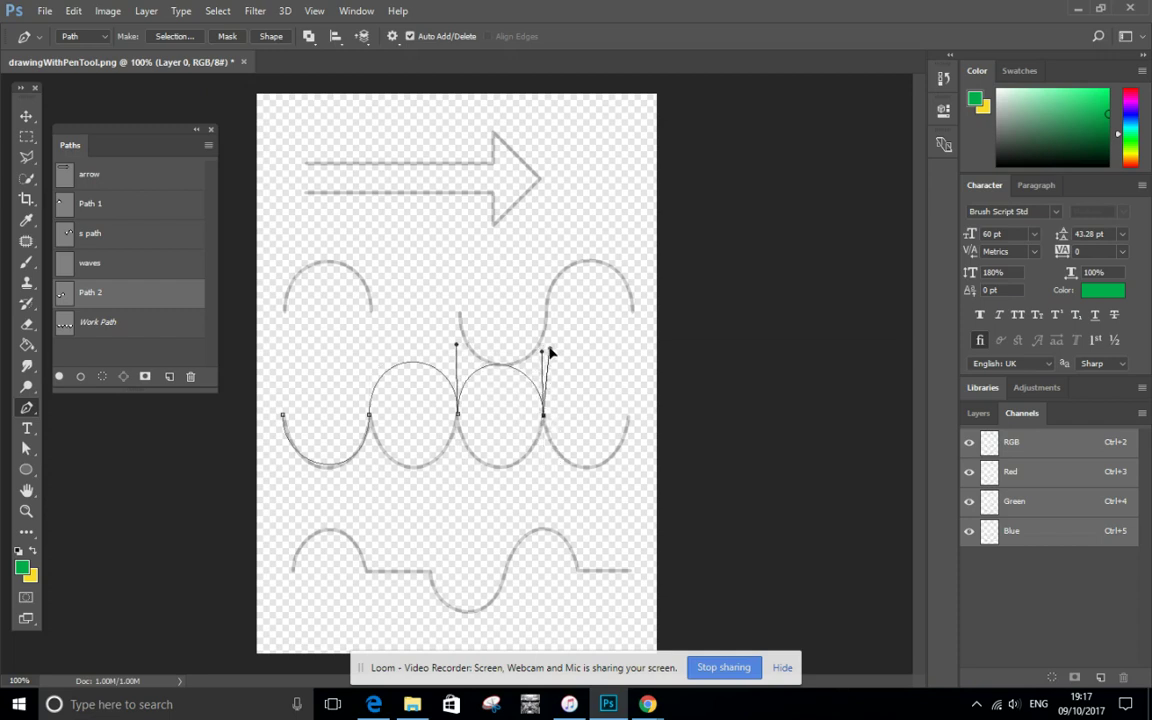
- Deselect the new path and display the Work Path to compare its scallops with the wave guide
left_click(157, 366)
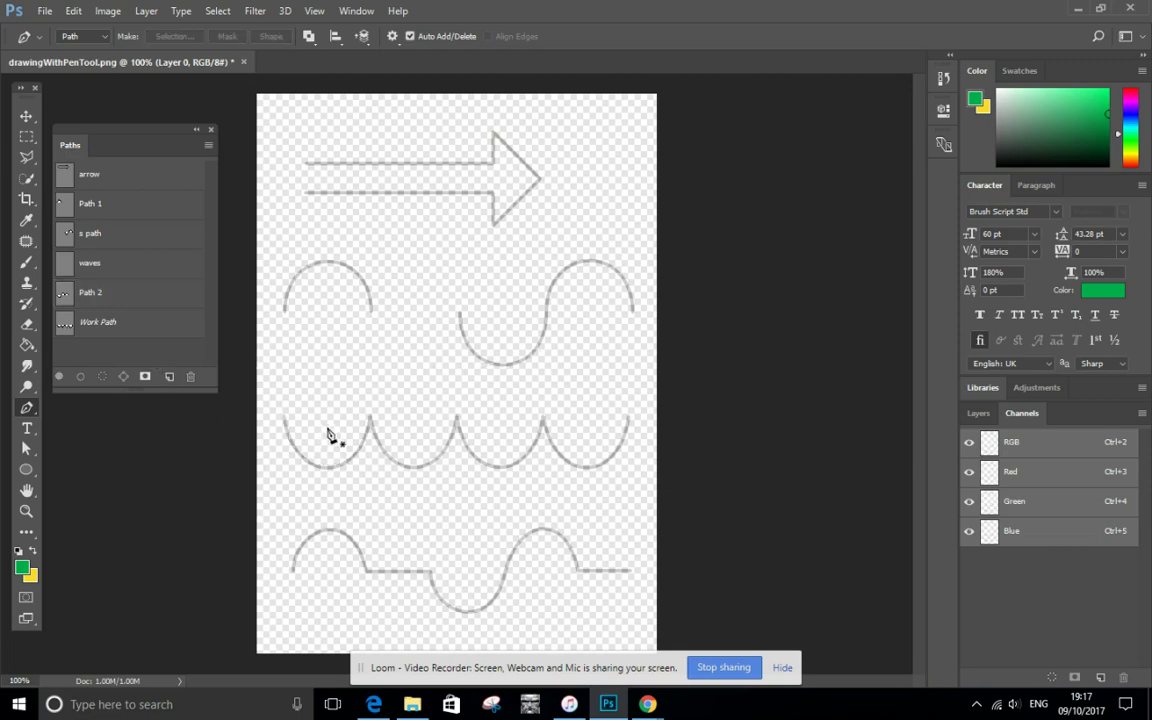
left_click(89, 322)
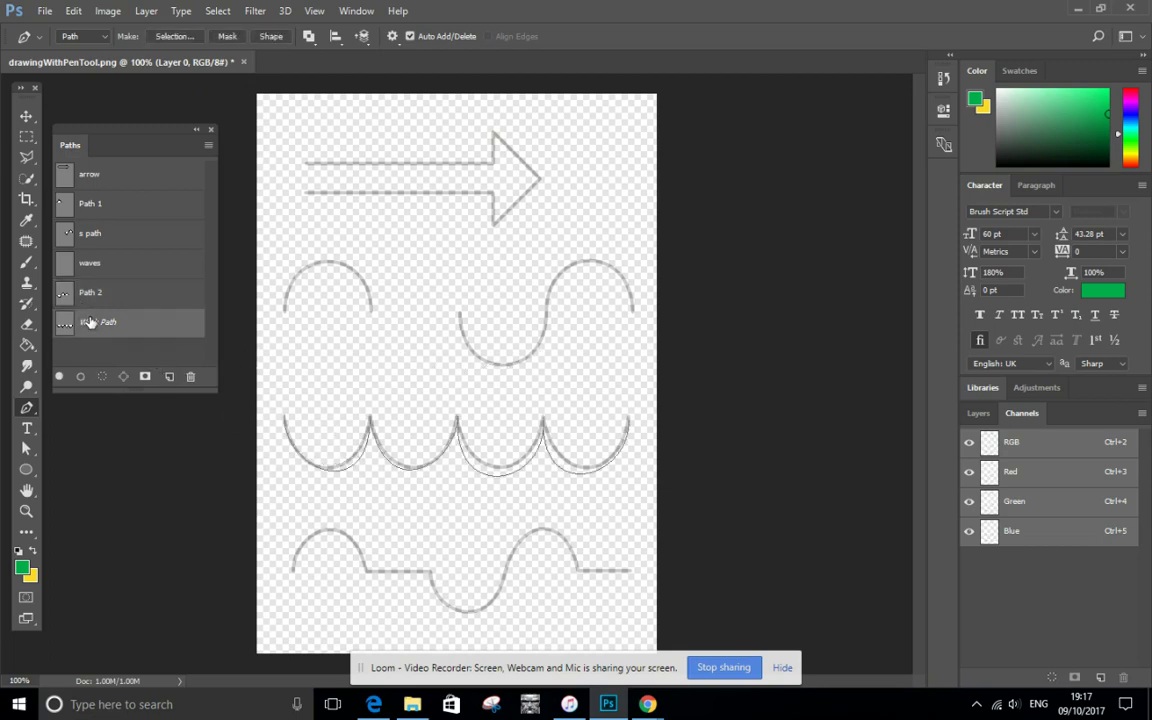